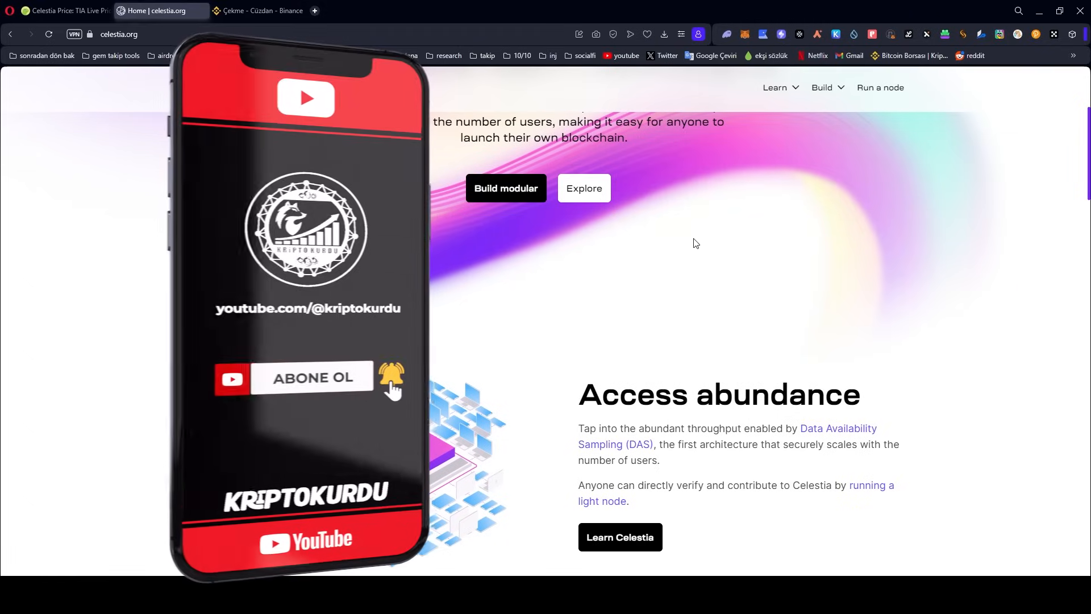
scroll(697, 243, "down", 1)
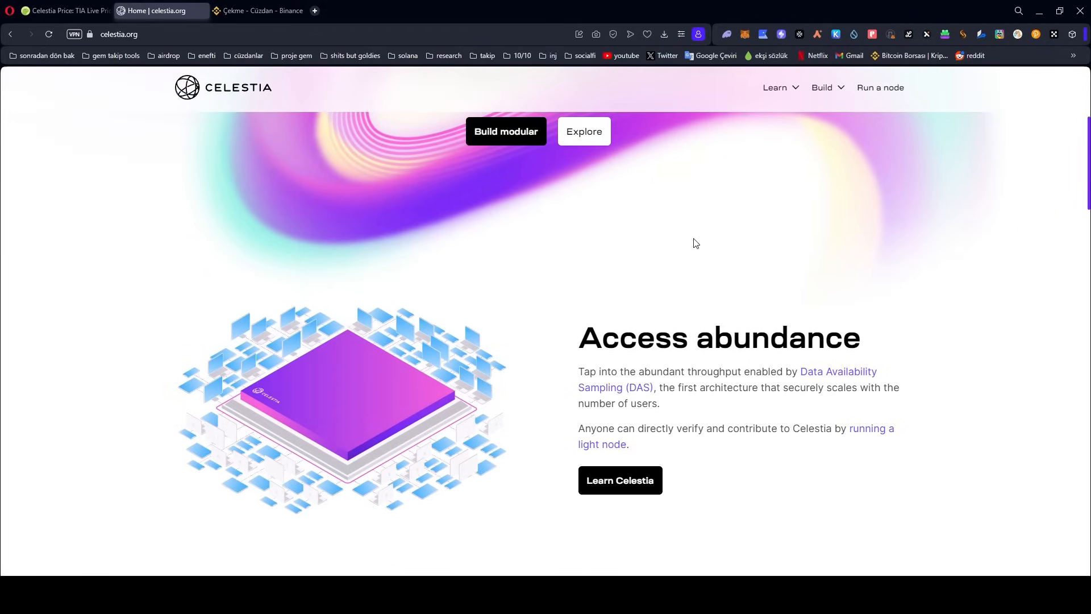
scroll(696, 243, "down", 1)
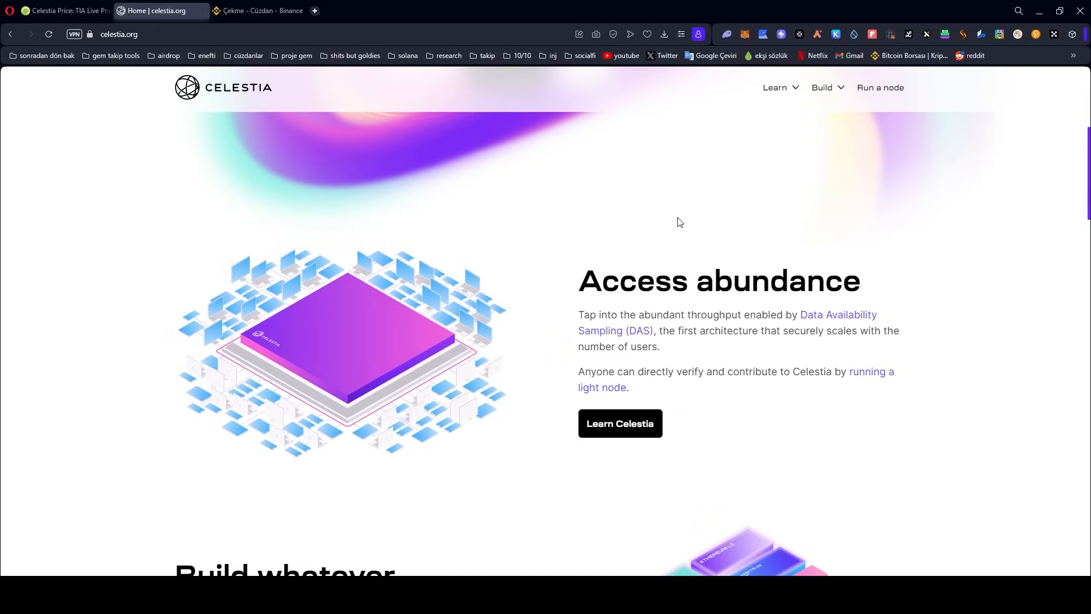
scroll(626, 234, "down", 1)
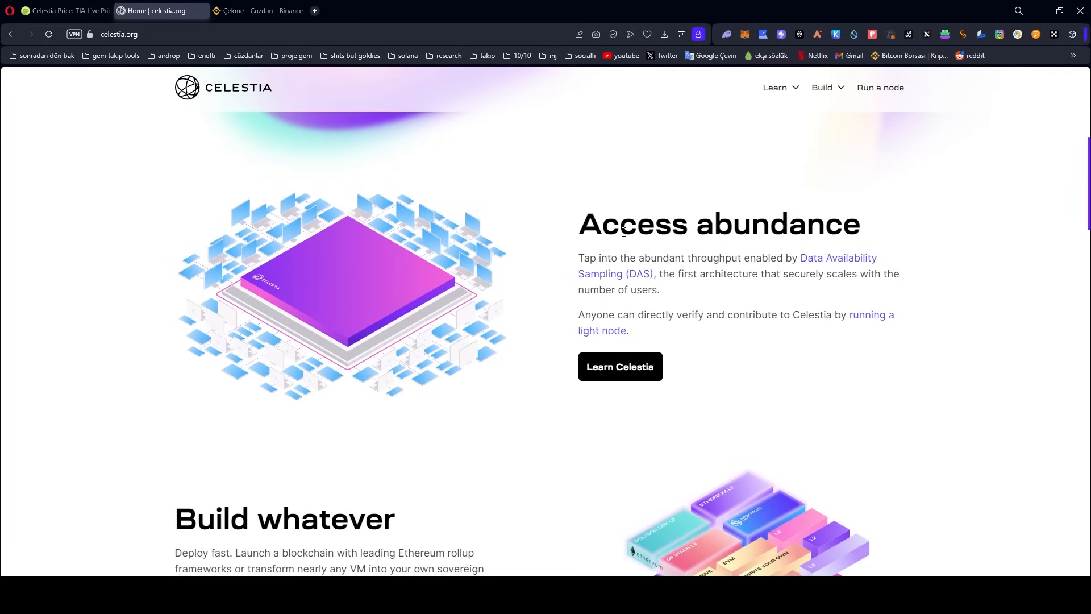
scroll(624, 232, "down", 1)
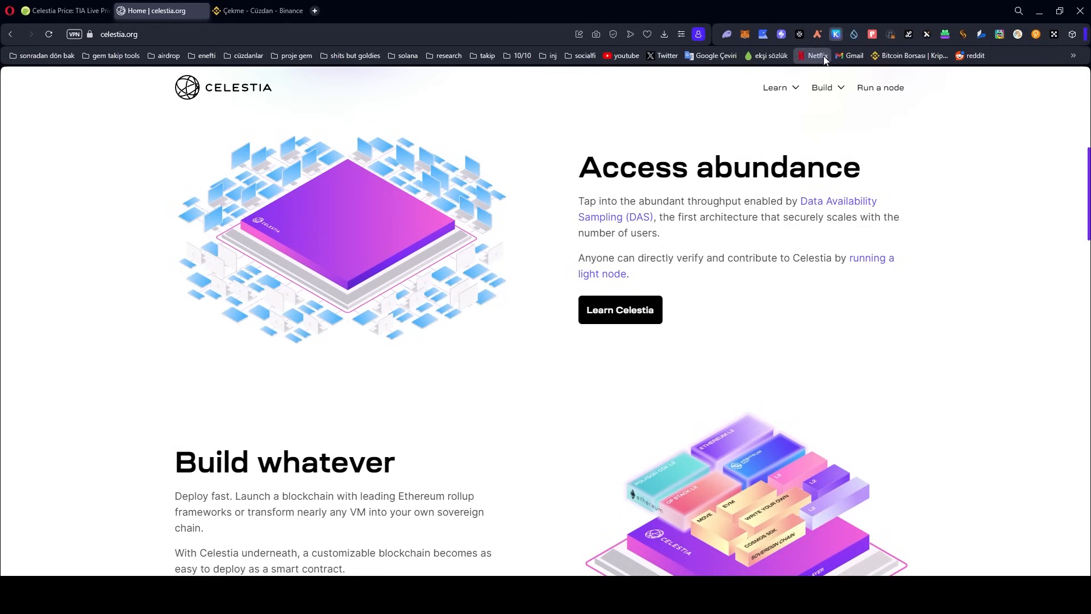
Open the Keplr wallet extension and look through its overview and asset list
left_click(838, 34)
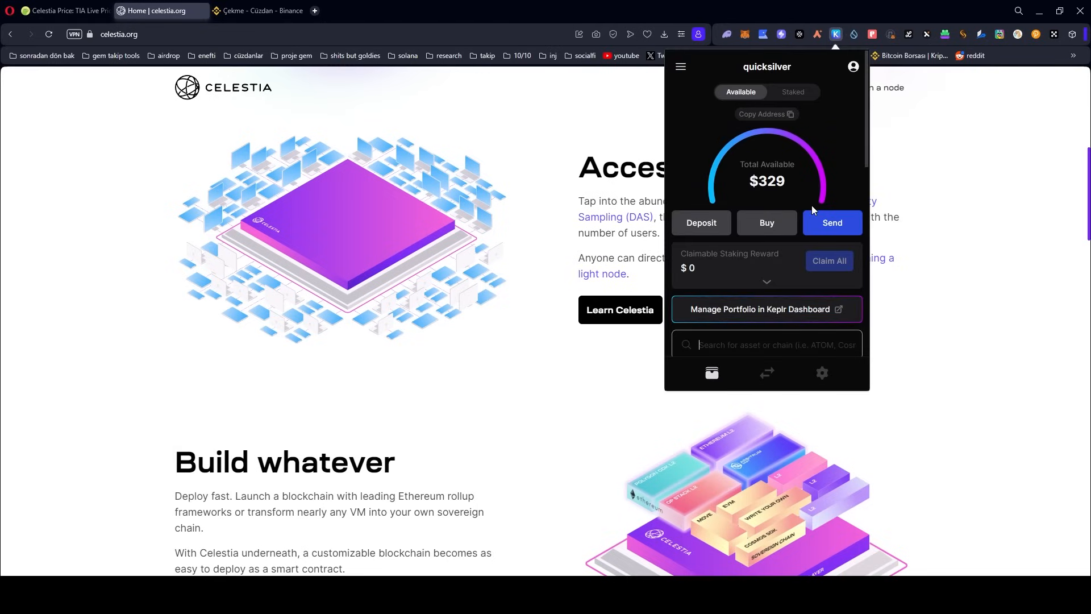
scroll(811, 206, "down", 1)
scroll(793, 221, "up", 1)
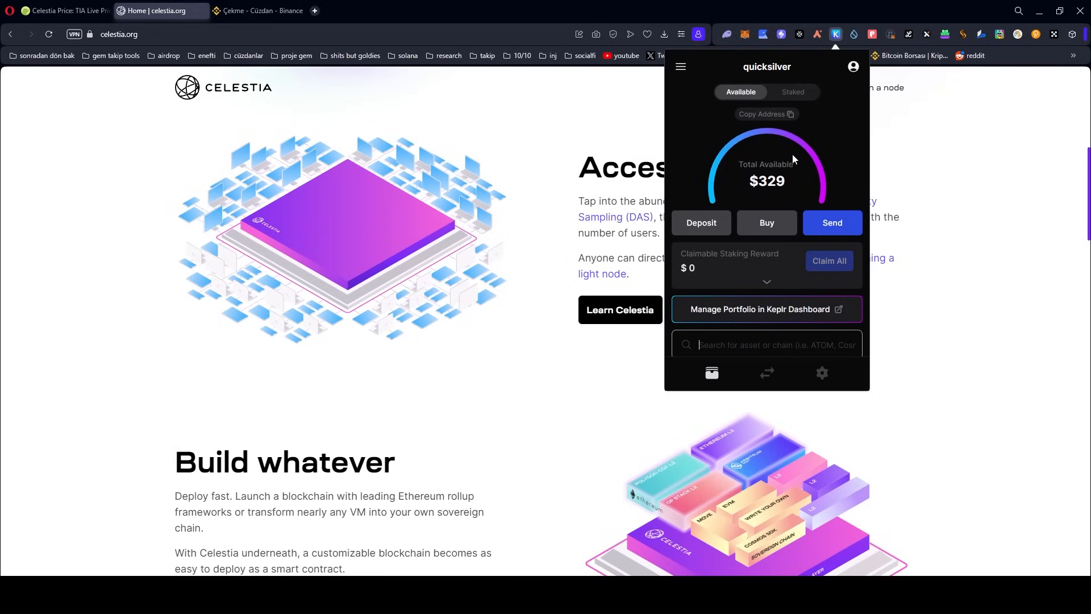
scroll(783, 192, "down", 1)
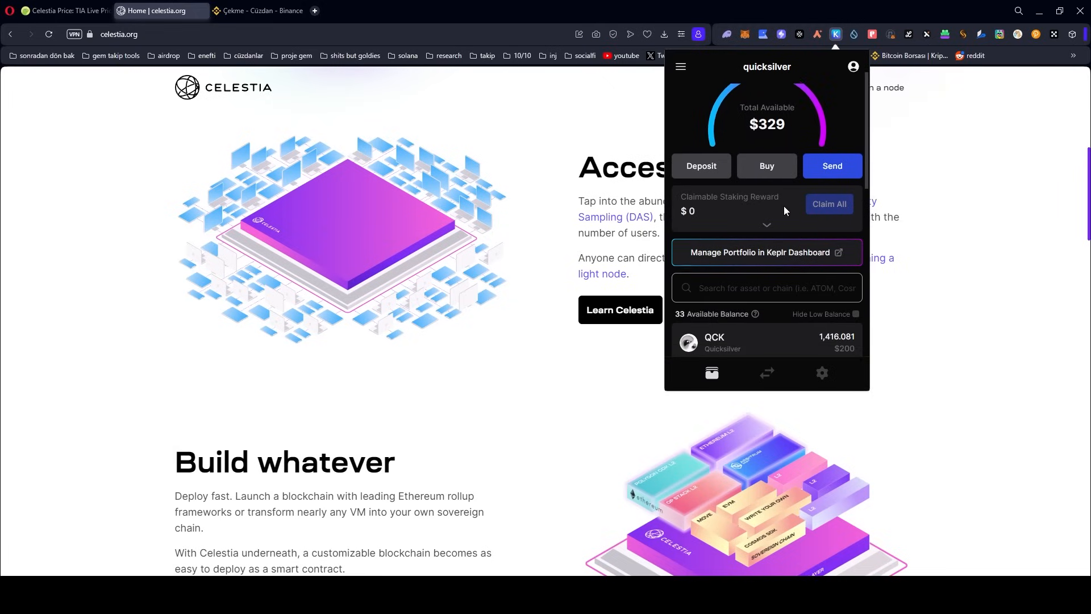
scroll(762, 250, "up", 1)
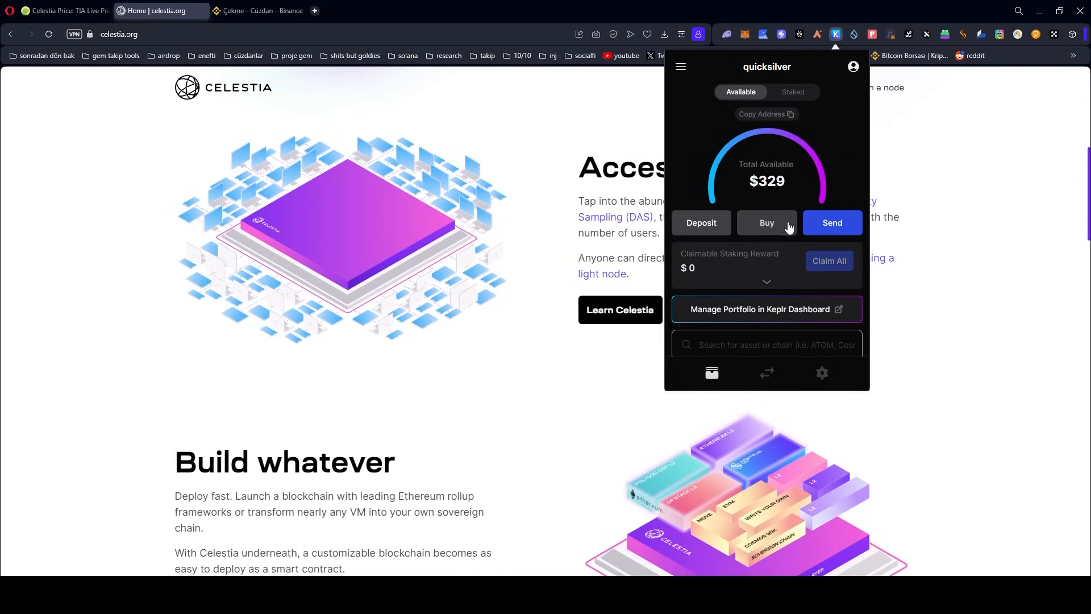
scroll(787, 224, "down", 1)
scroll(762, 205, "up", 1)
type("c")
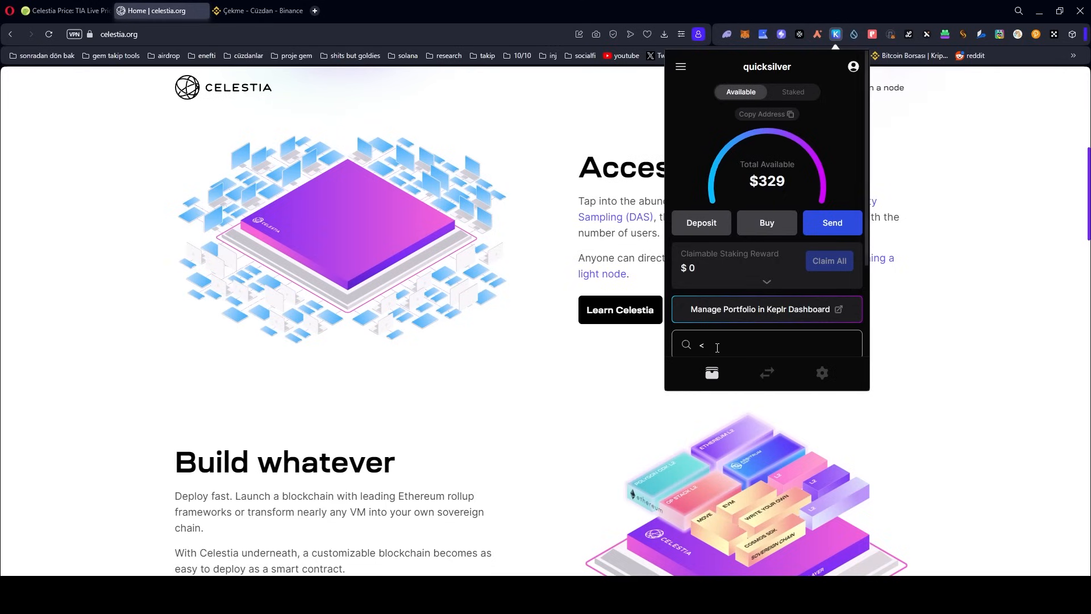
scroll(760, 299, "down", 5)
scroll(743, 236, "up", 5)
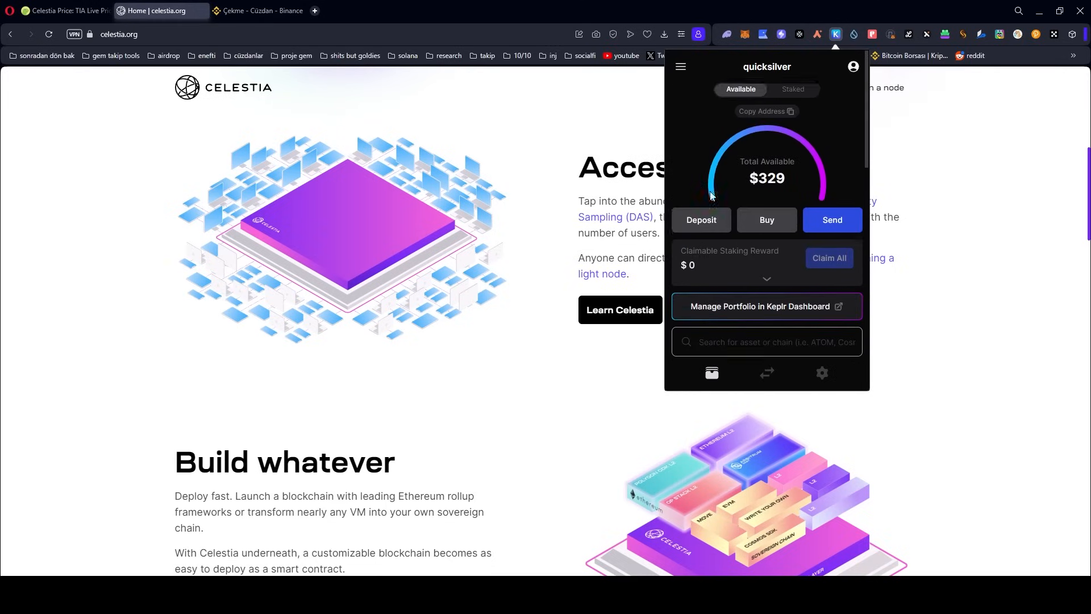
Open Keplr's chain visibility settings, search for "cele" to check whether Celestia is enabled, and close the page without saving
left_click(686, 68)
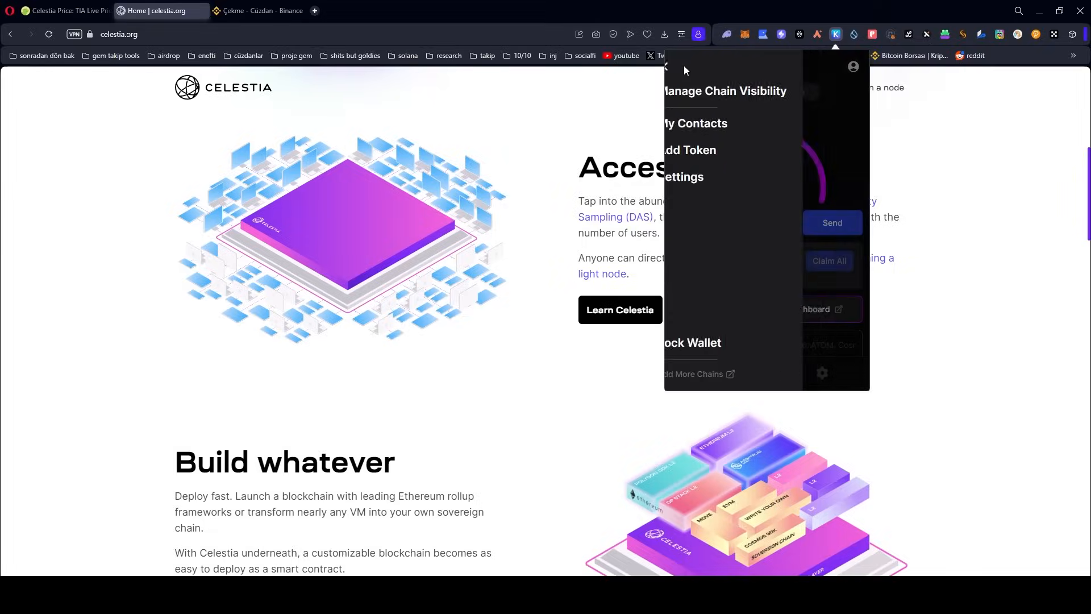
left_click(740, 91)
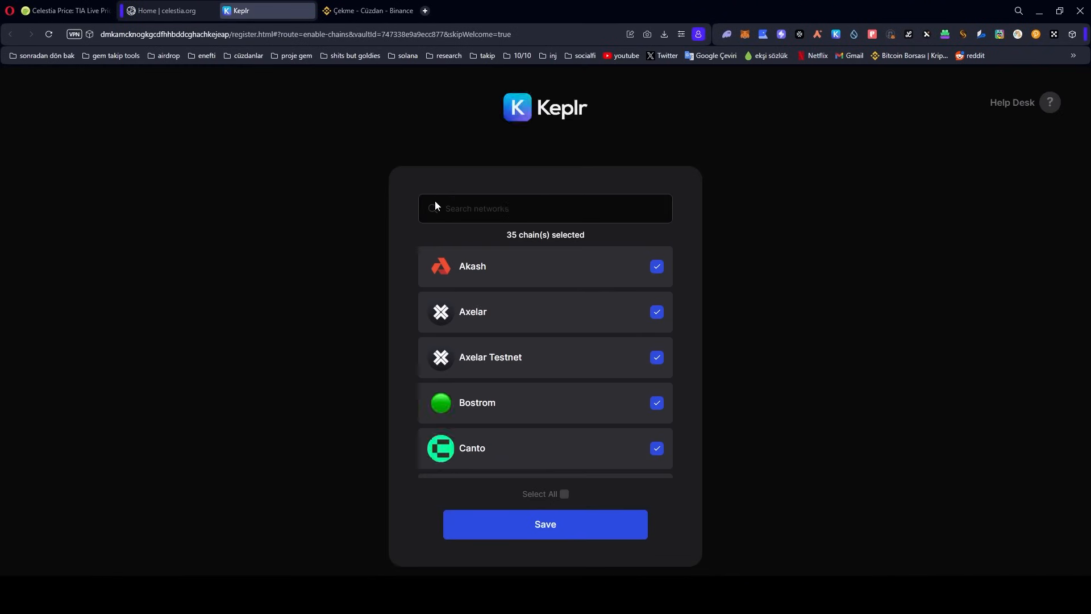
left_click(499, 206)
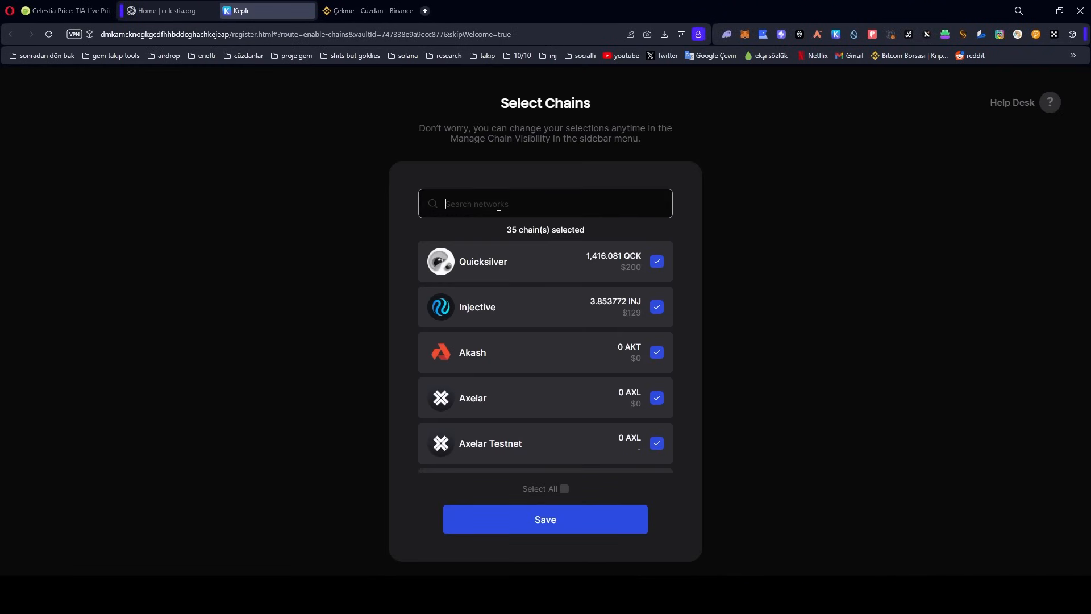
type("cels")
key("BackSpace")
type("e")
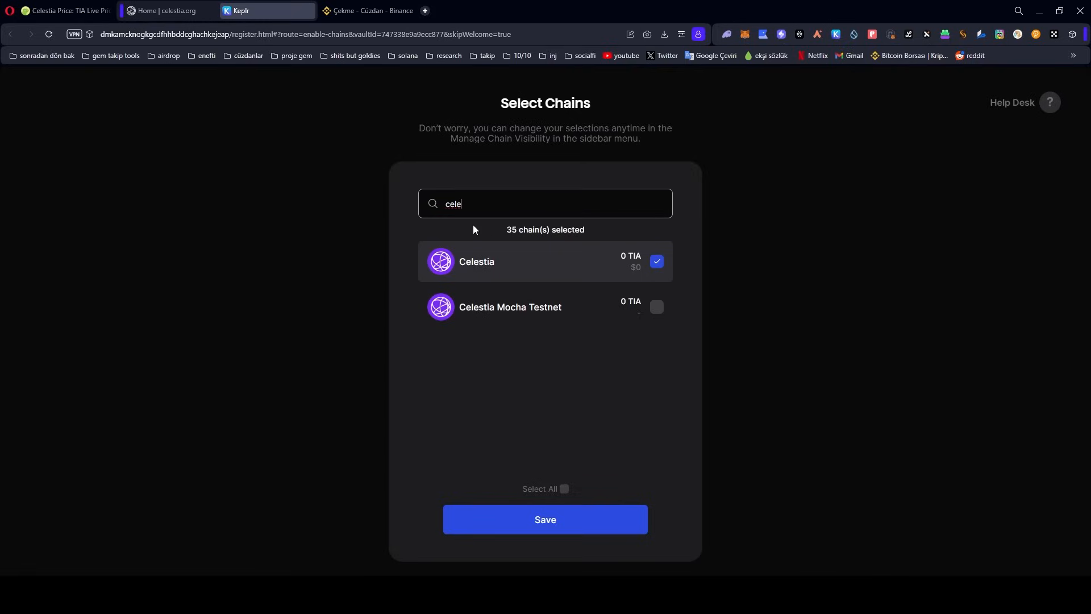
middle_click(266, 7)
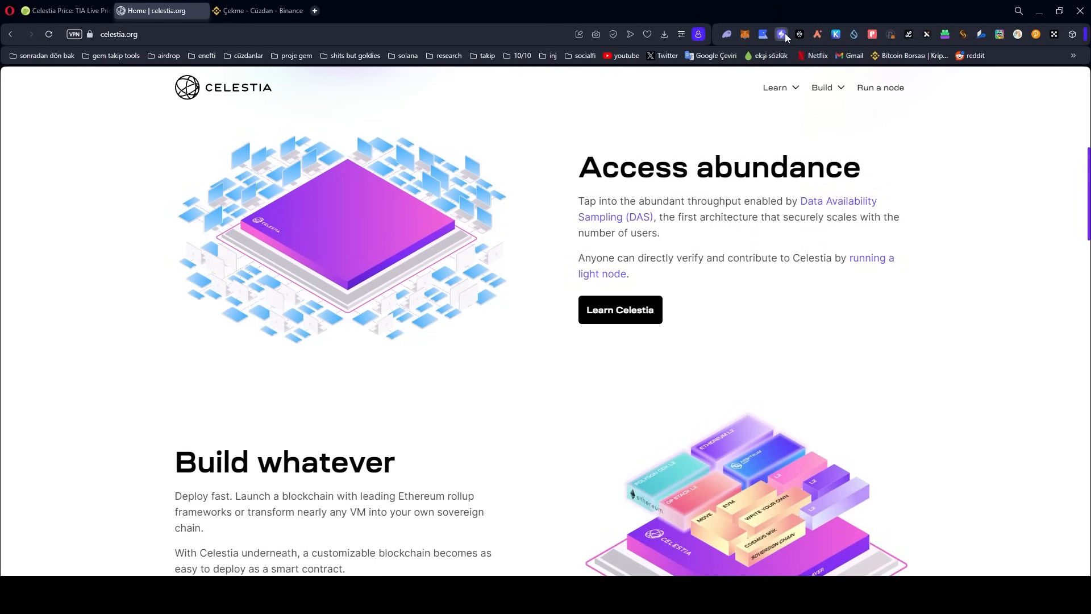
Find Celestia in the Keplr wallet by searching "cele" and copy its TIA address
left_click(840, 35)
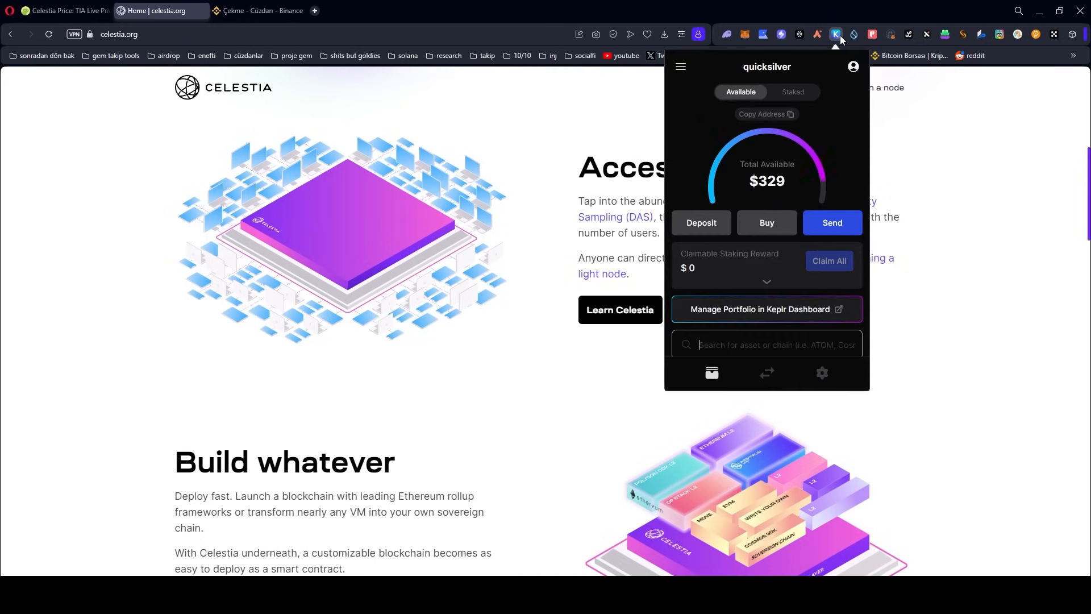
scroll(796, 261, "down", 3)
scroll(784, 239, "down", 1)
scroll(767, 193, "up", 3)
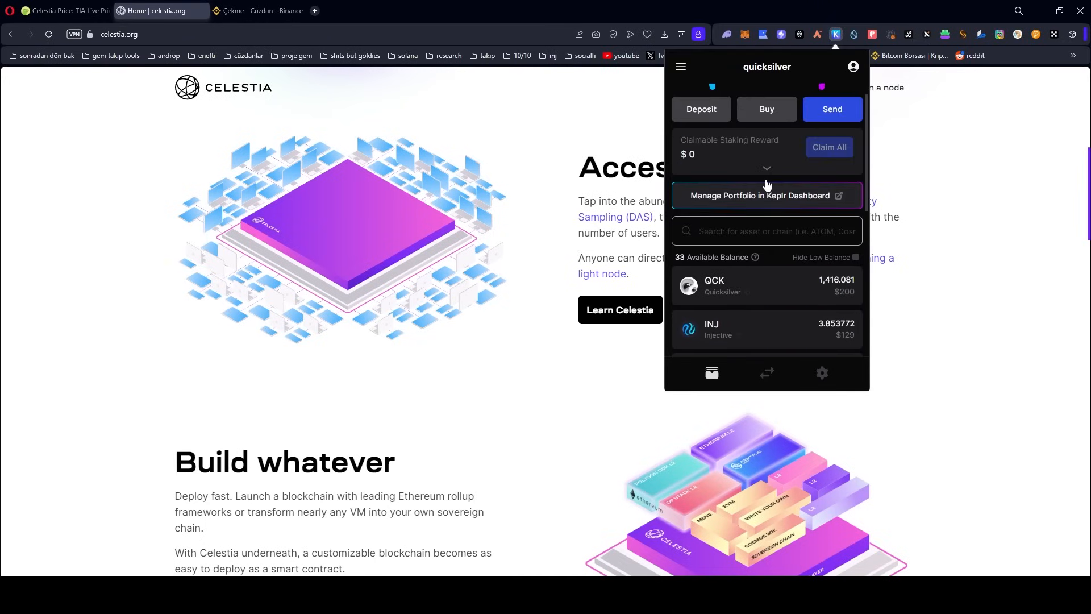
left_click(743, 230)
type("cele")
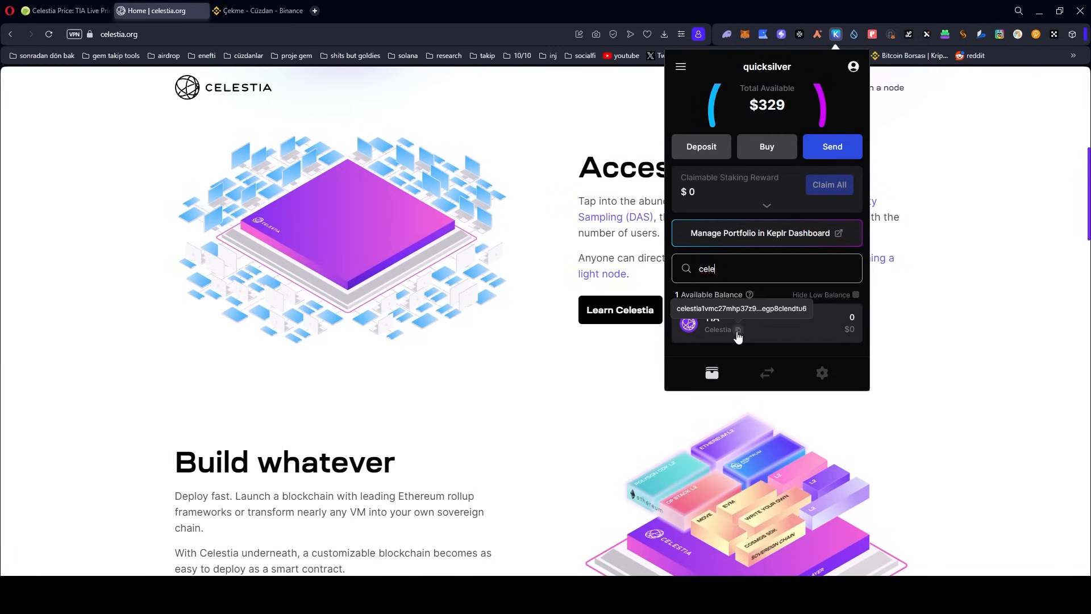
left_click(739, 332)
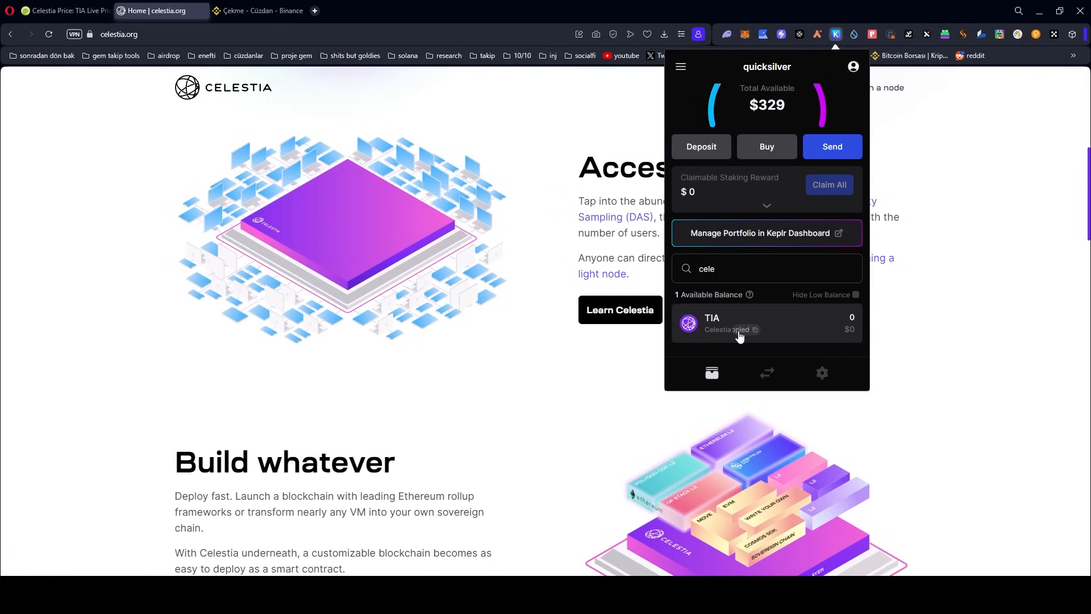
Switch to the Binance TIA withdrawal page, paste the copied wallet address as recipient and select the TIA Celestia network
left_click(256, 15)
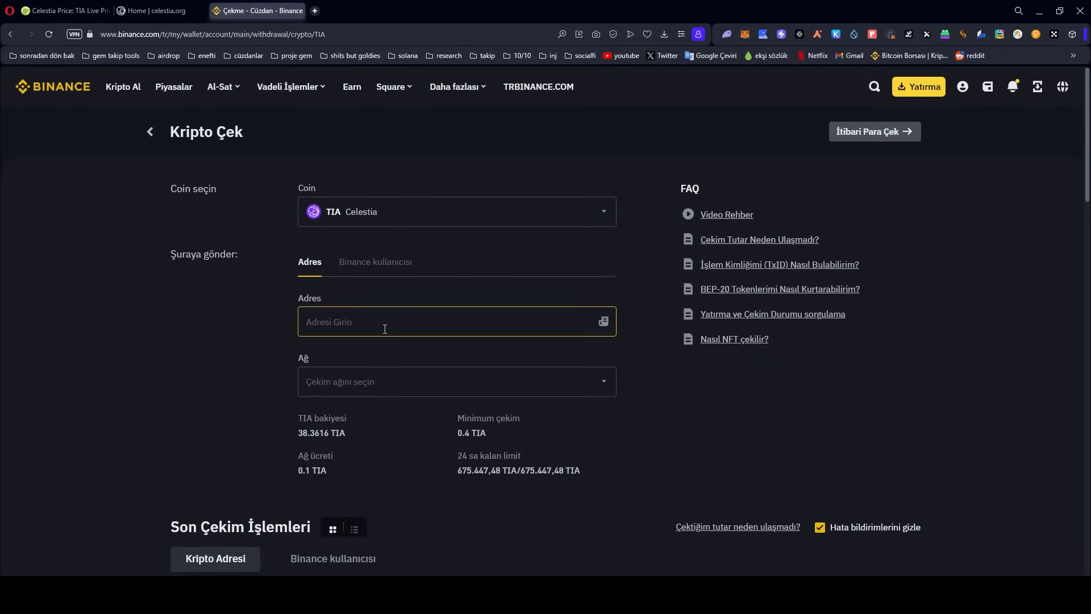
key("ctrl+v")
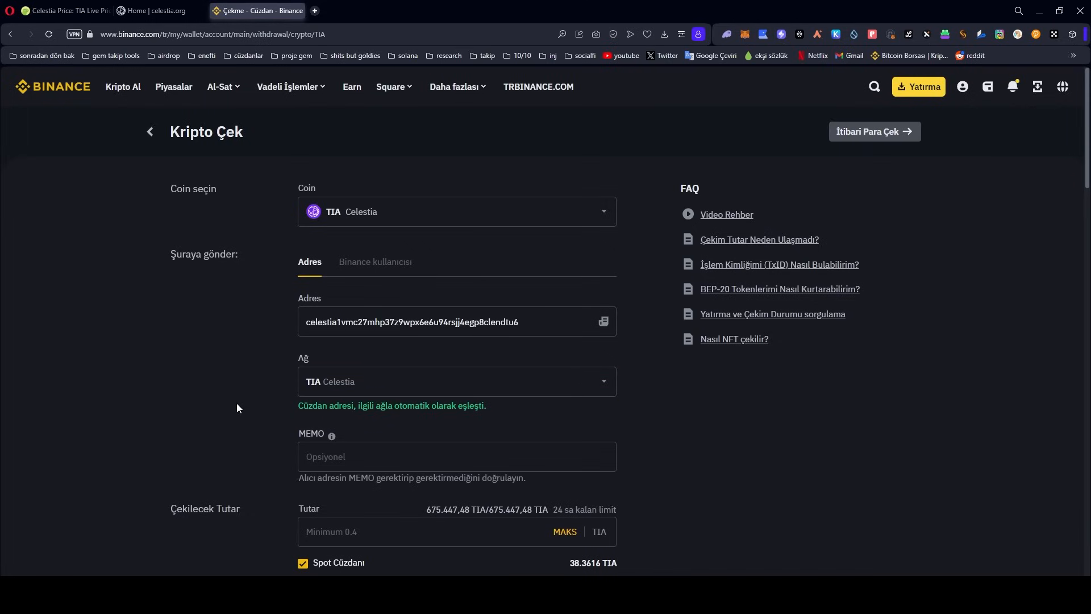
scroll(578, 339, "down", 1)
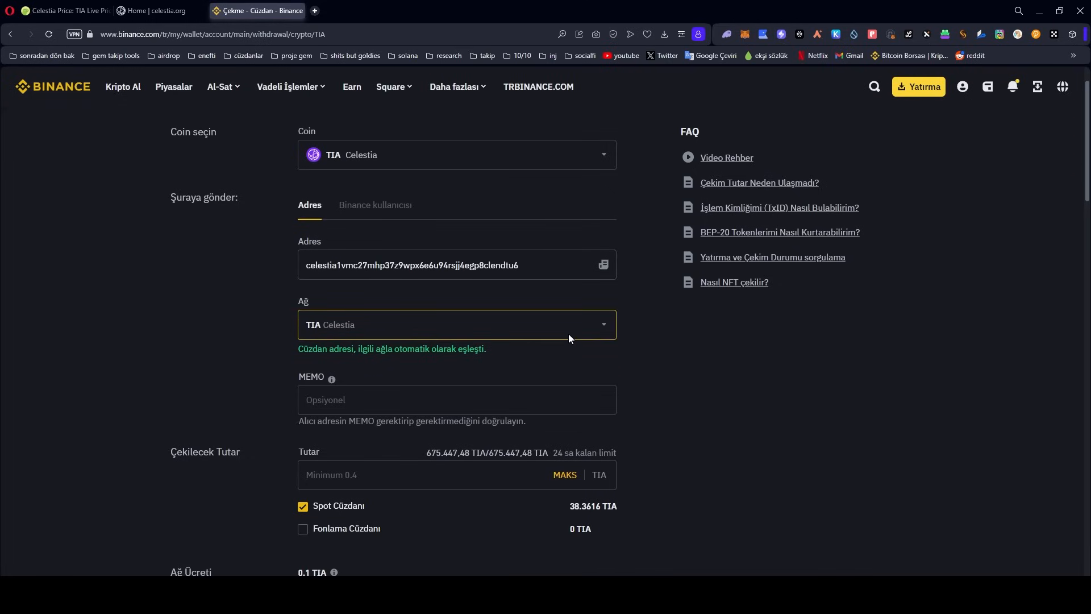
left_click(553, 322)
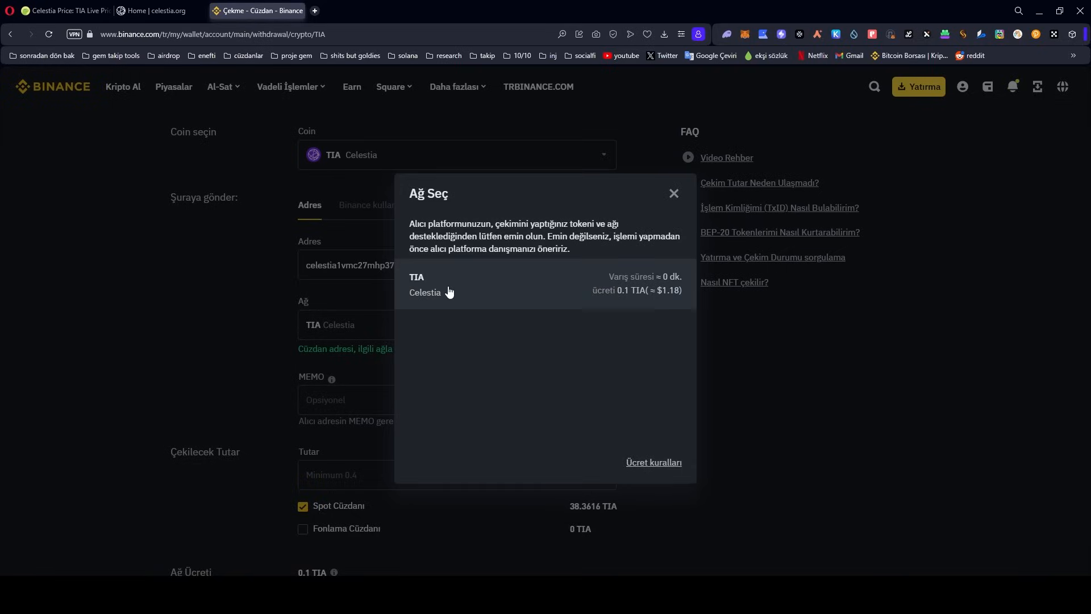
left_click(448, 293)
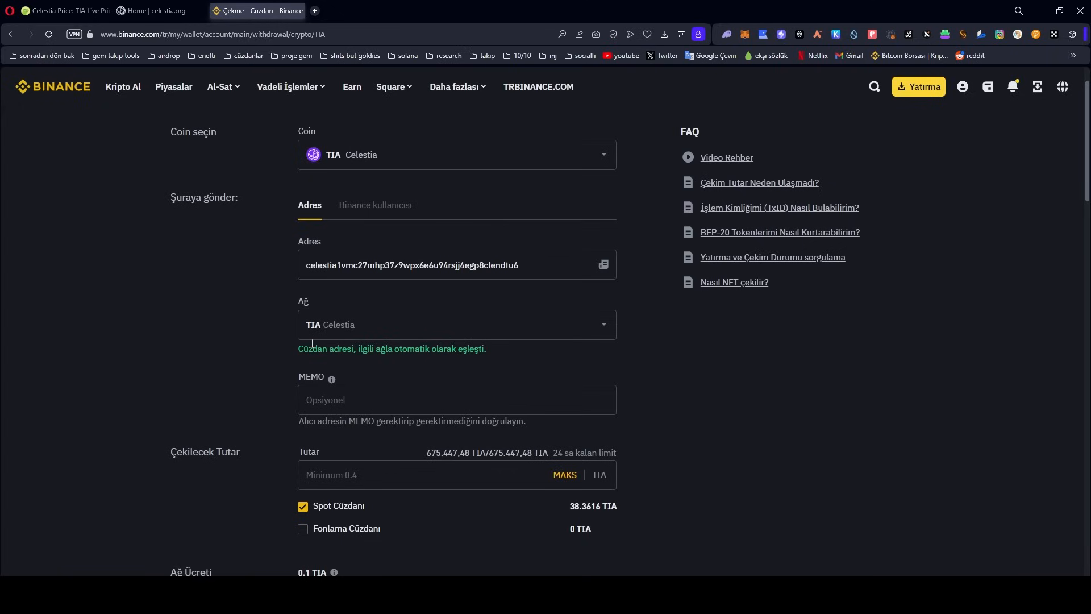
Withdraw 21 TIA without a memo, confirm the request through to completion, and close the Binance page
scroll(312, 343, "down", 1)
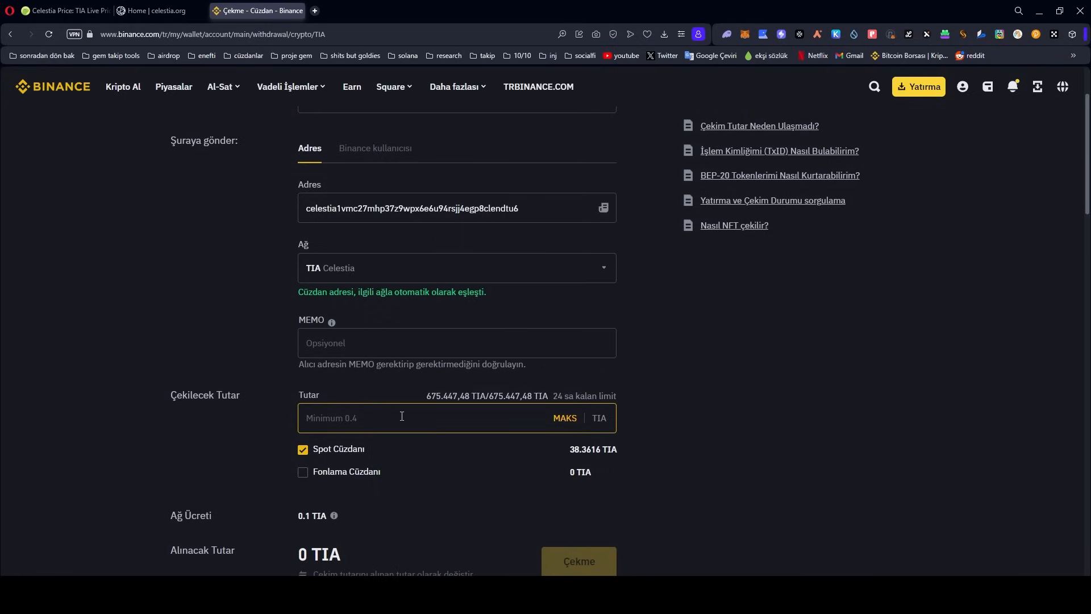
type("21")
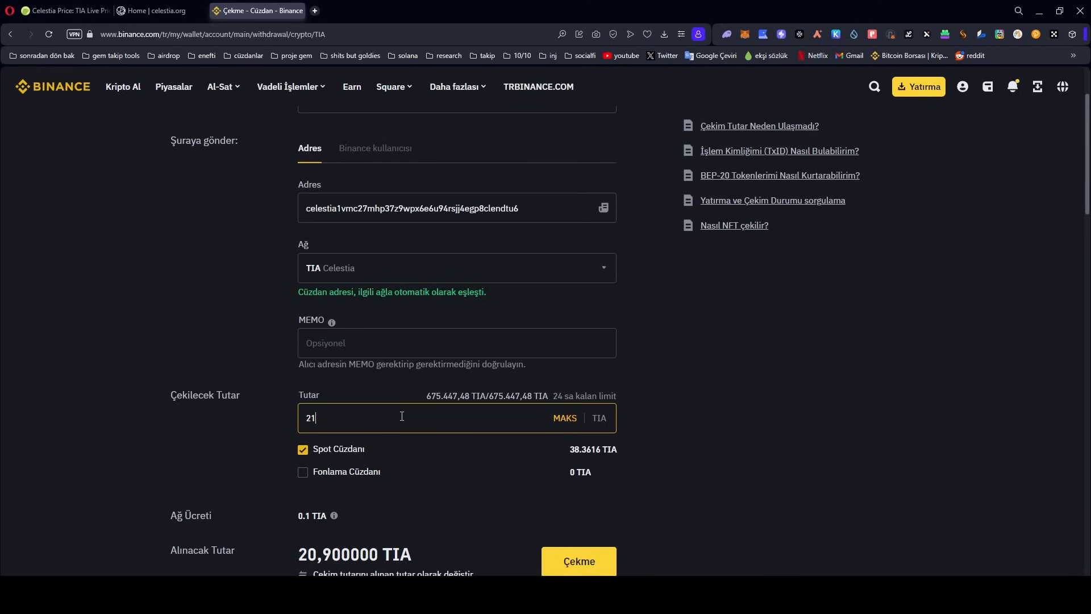
scroll(402, 417, "down", 1)
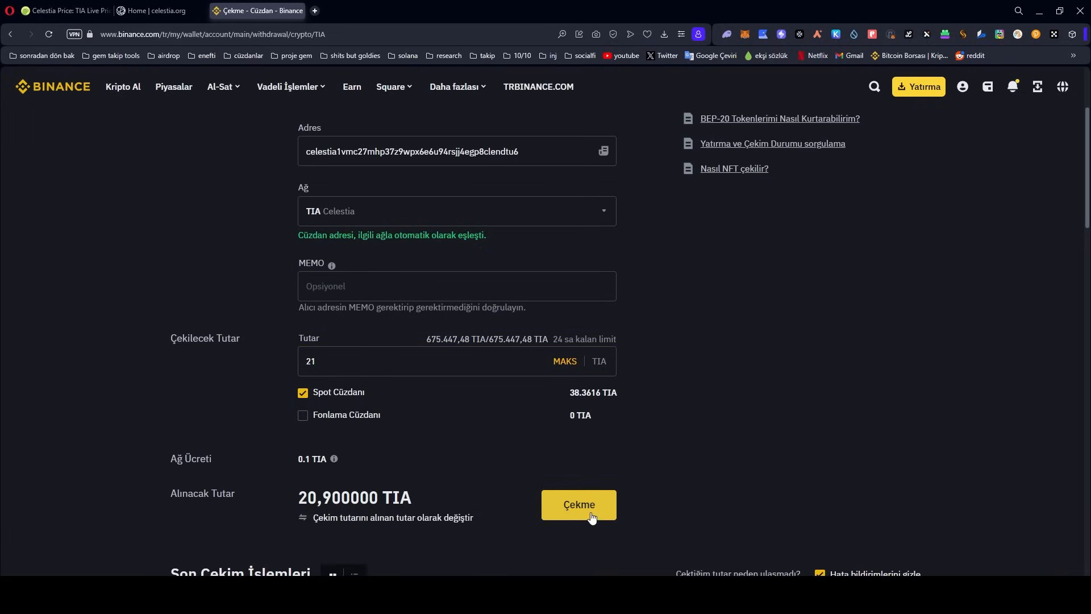
left_click(591, 517)
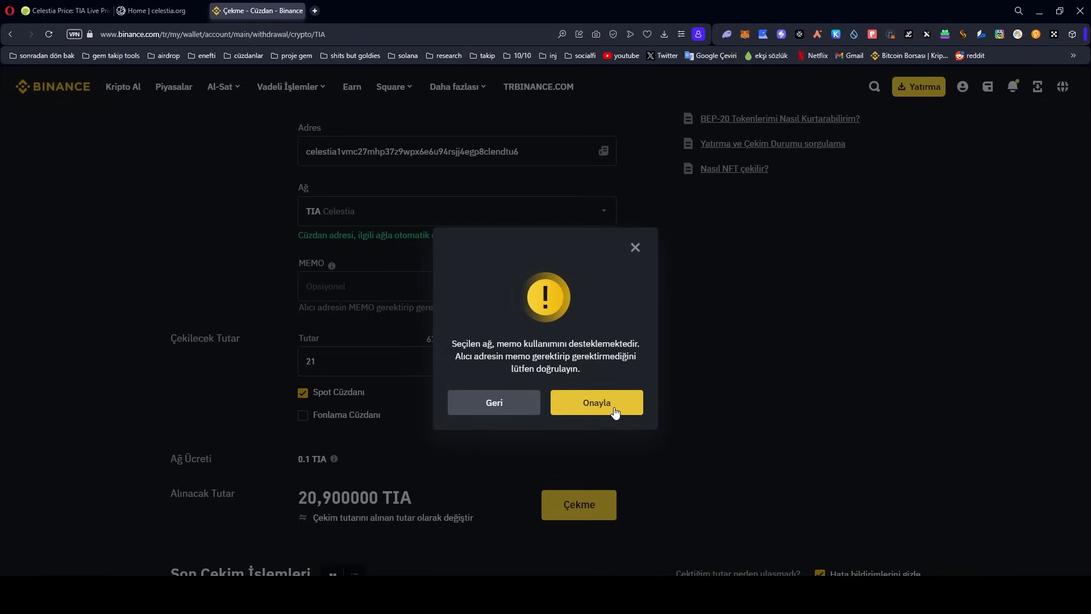
left_click(614, 413)
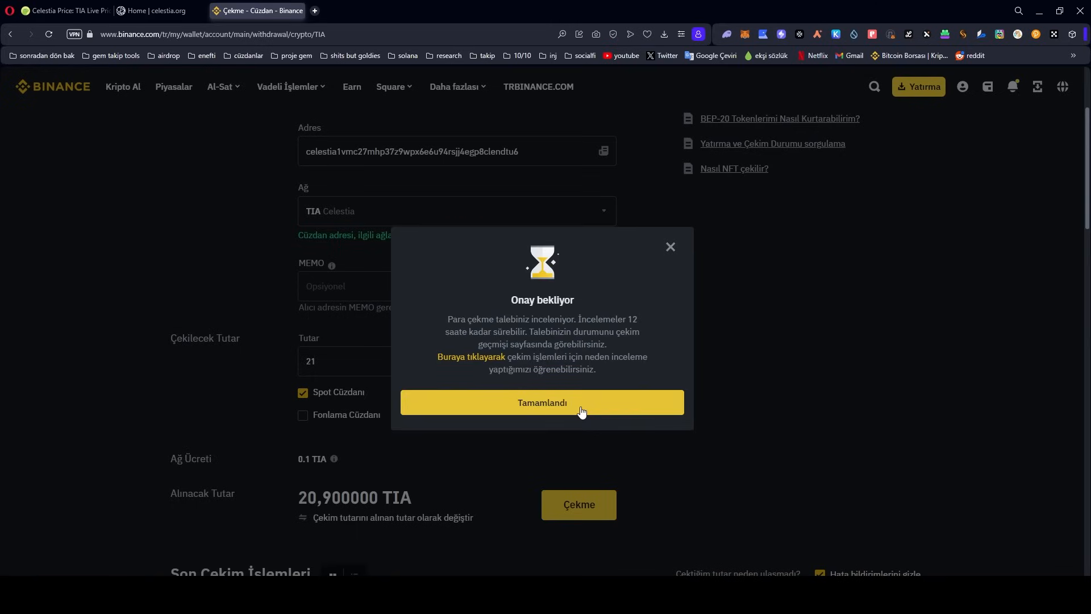
left_click(580, 407)
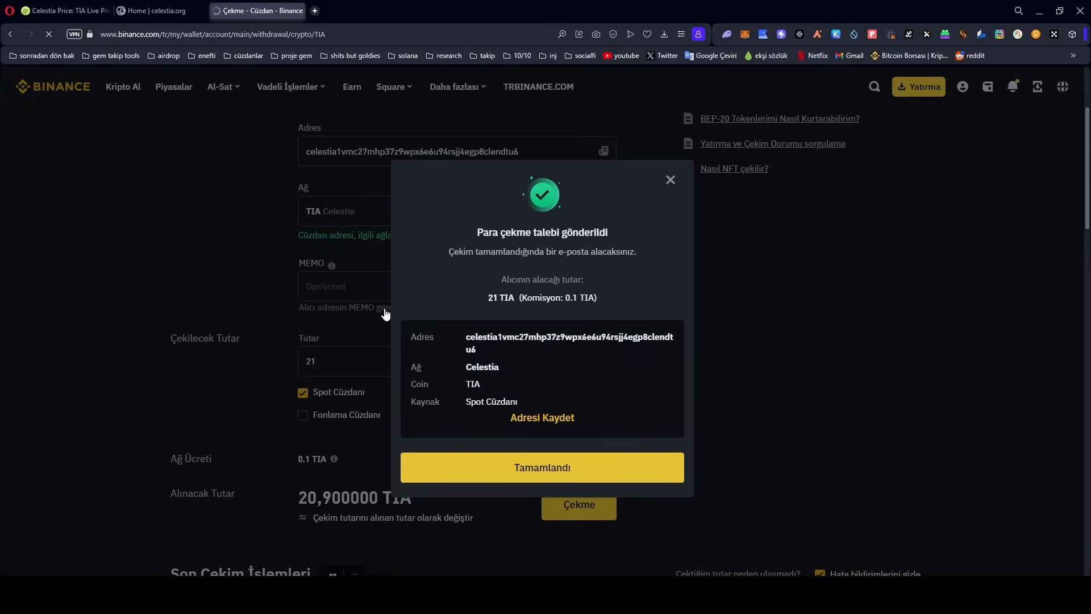
key("ctrl+w")
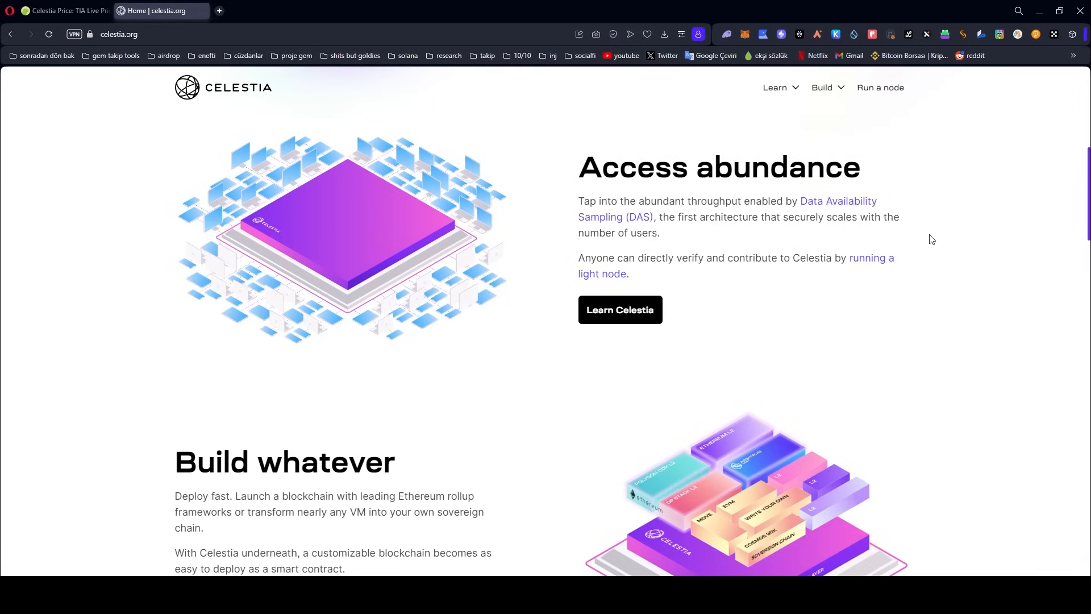
Check the TIA balance in the Keplr wallet extension and open the Keplr Dashboard to manage the portfolio
left_click(837, 35)
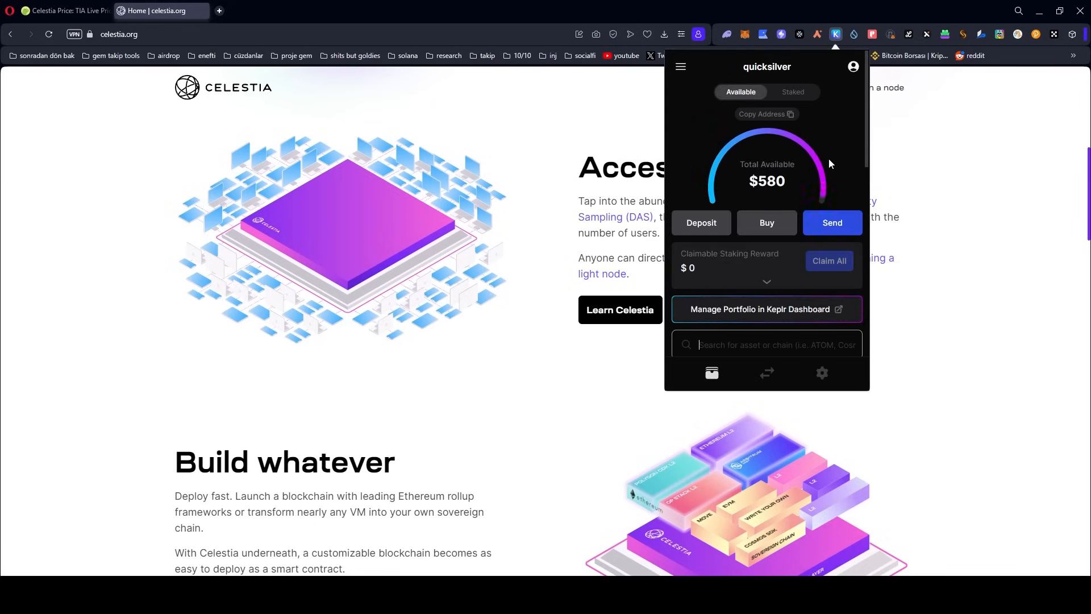
scroll(799, 196, "down", 2)
scroll(799, 196, "down", 1)
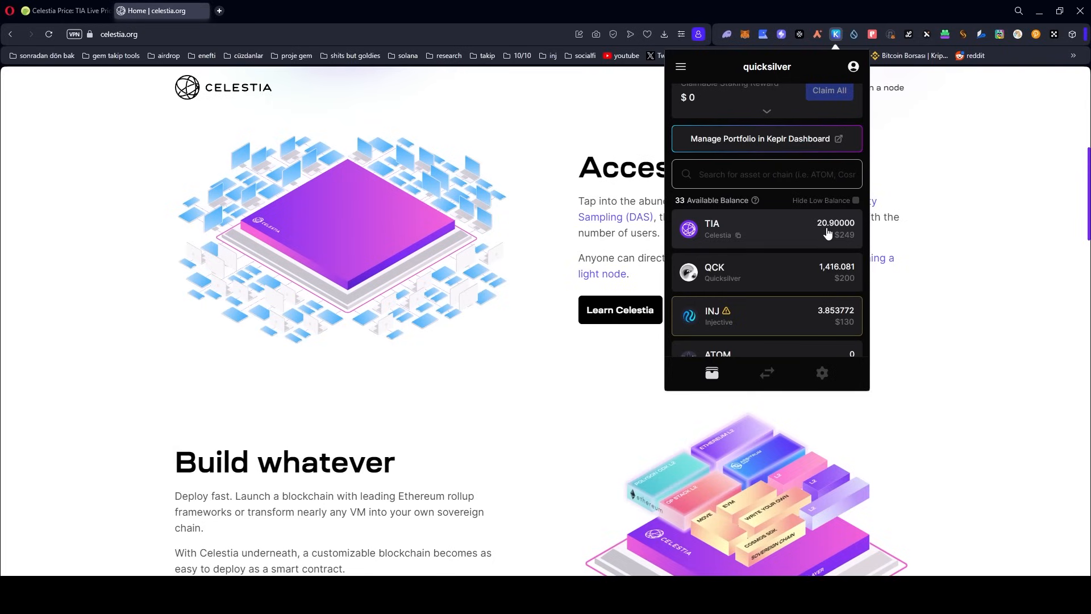
scroll(813, 238, "up", 4)
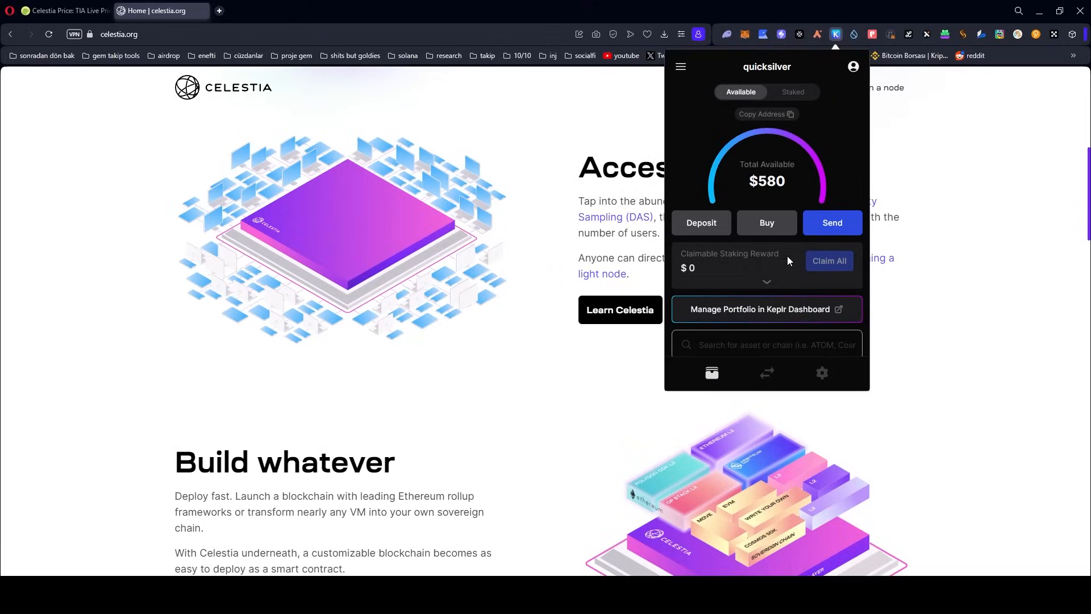
left_click(767, 310)
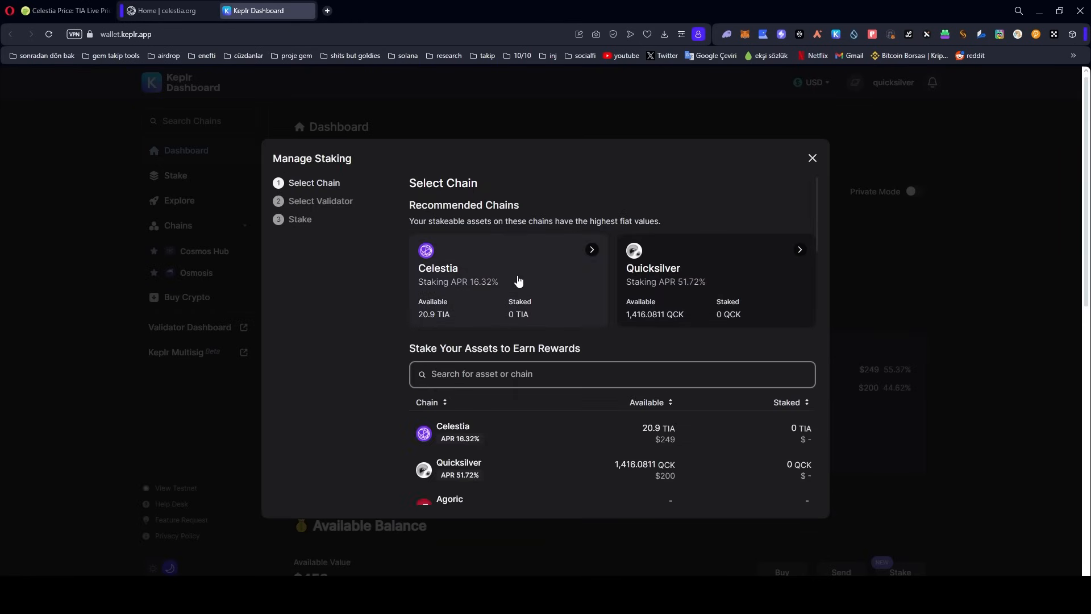
Choose Celestia as the chain to stake on, compare its validators' voting power and commission, and select Cosmostation
left_click(508, 281)
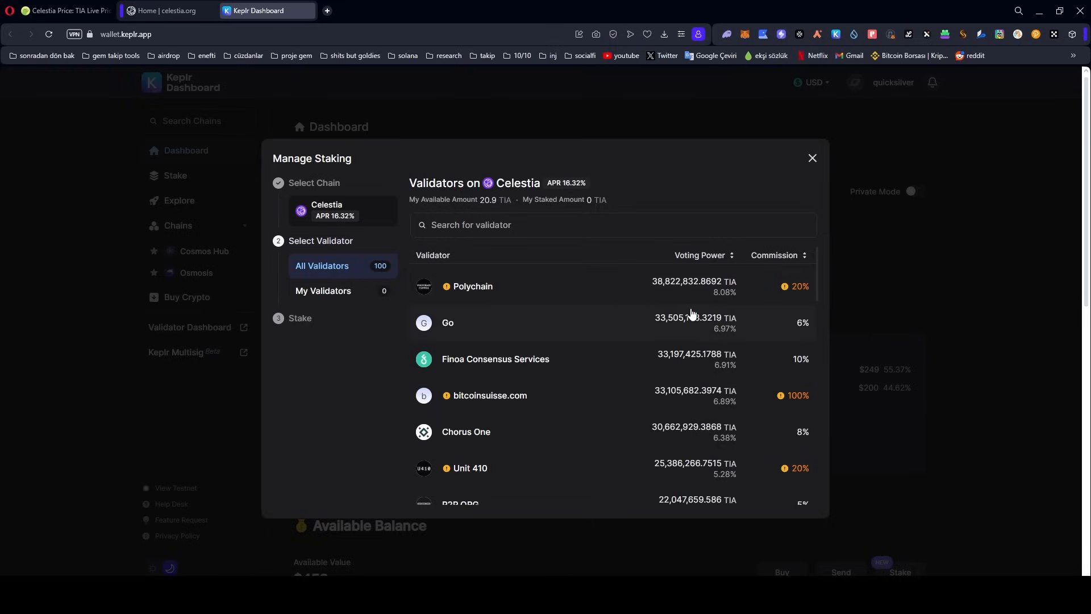
scroll(612, 360, "down", 2)
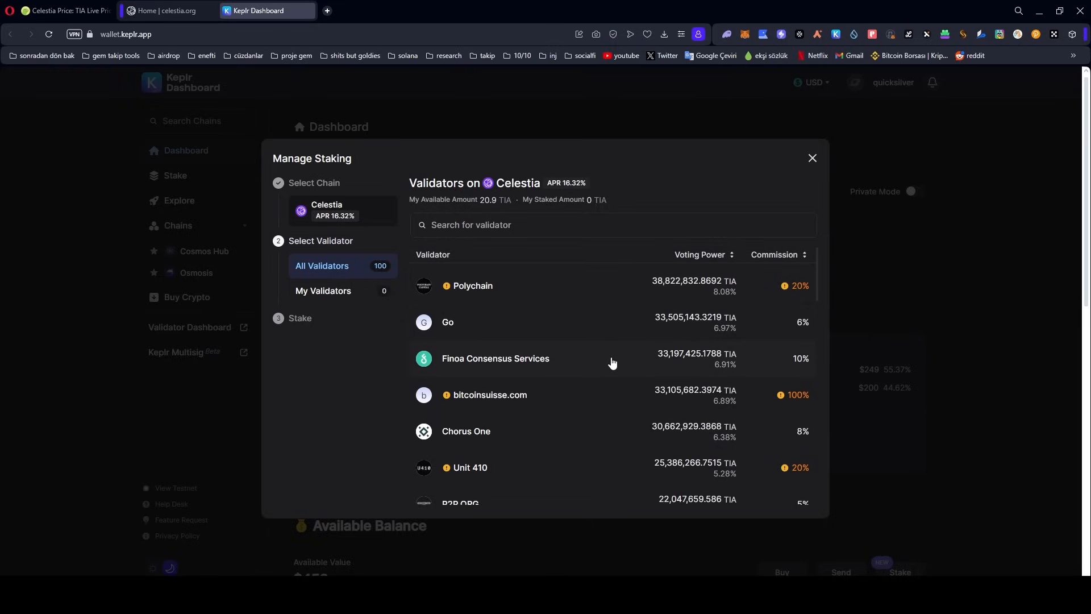
scroll(596, 370, "down", 3)
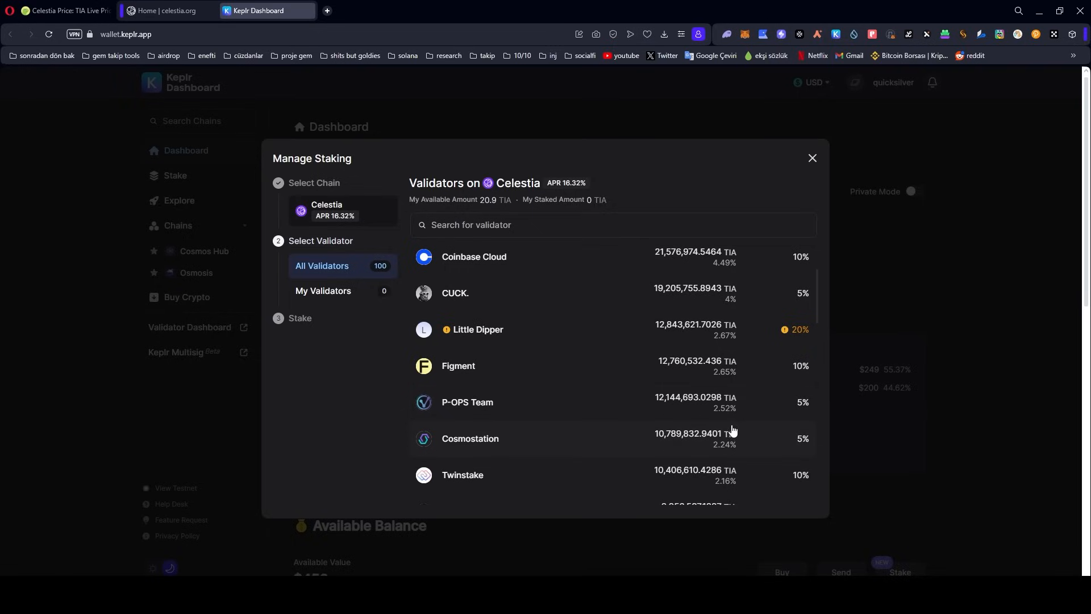
scroll(802, 450, "up", 2)
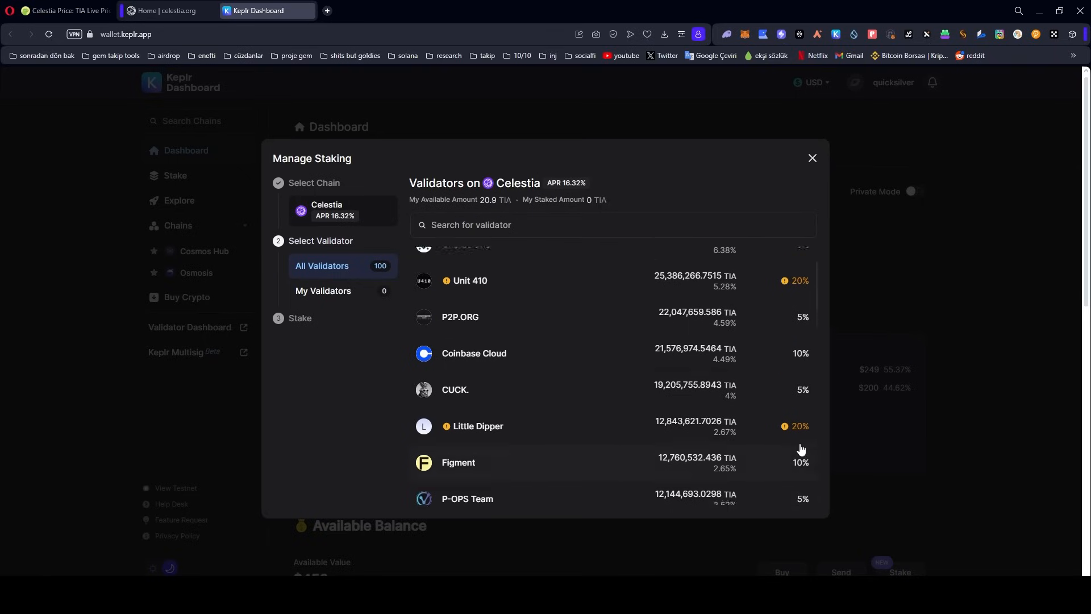
scroll(802, 410, "up", 4)
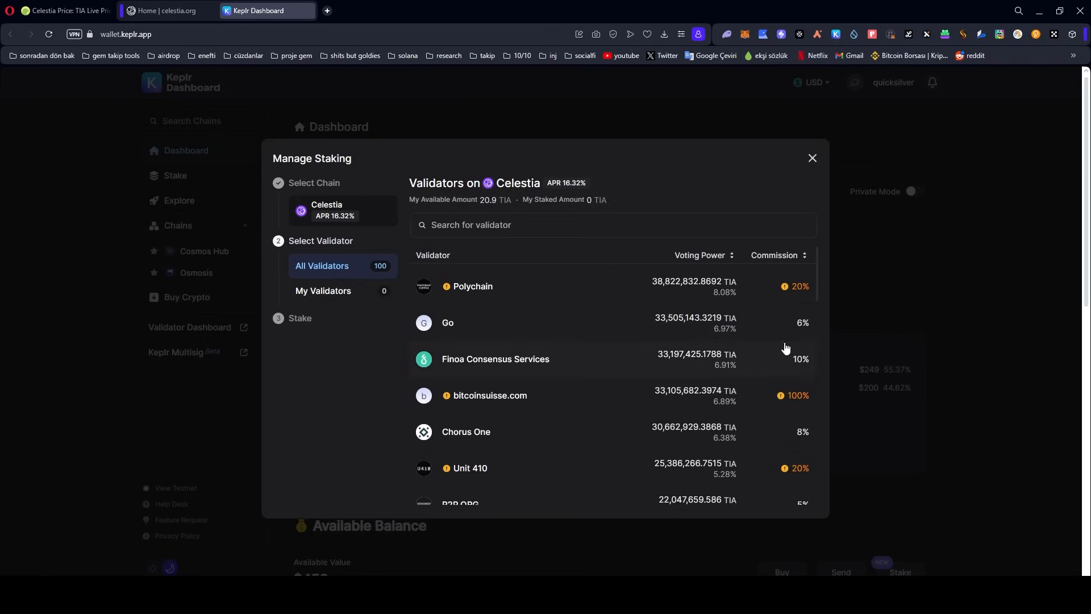
scroll(786, 348, "down", 7)
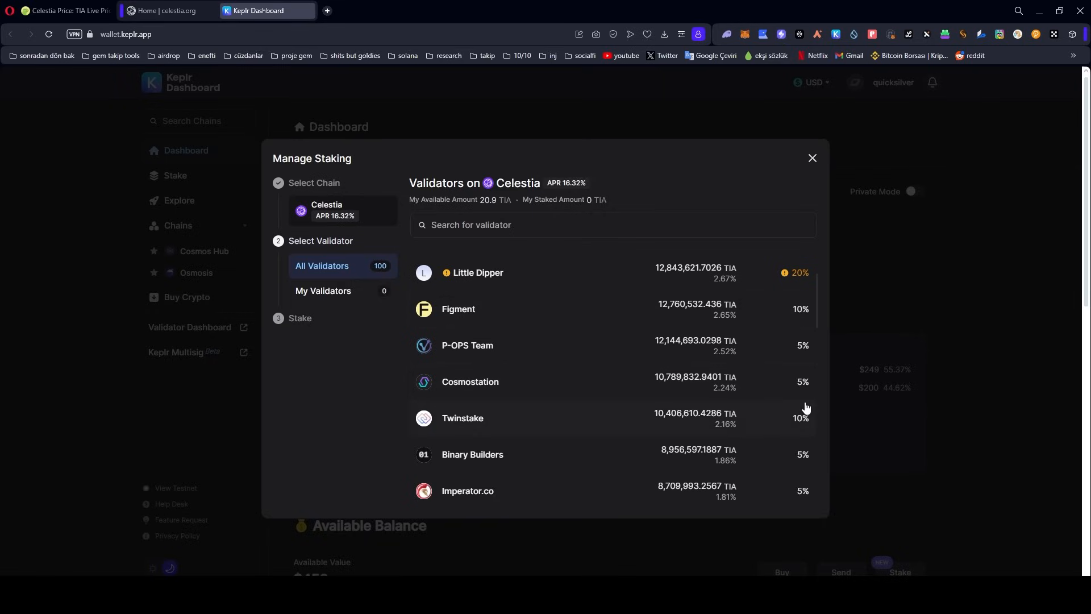
left_click(504, 387)
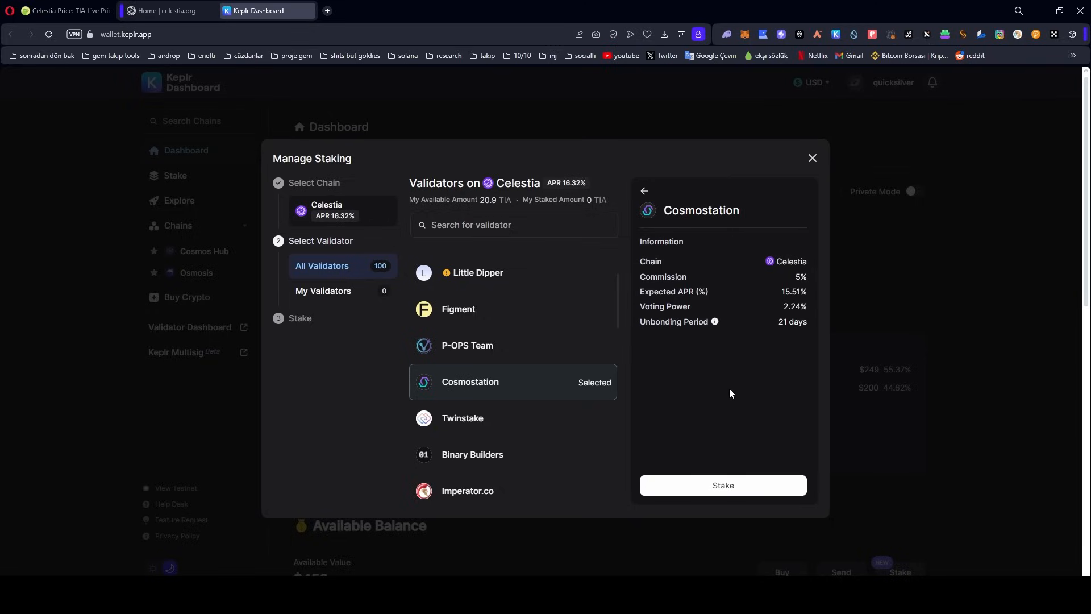
Stake 20.2 TIA to the Cosmostation validator and approve the delegation transaction in the wallet without a memo
left_click(735, 490)
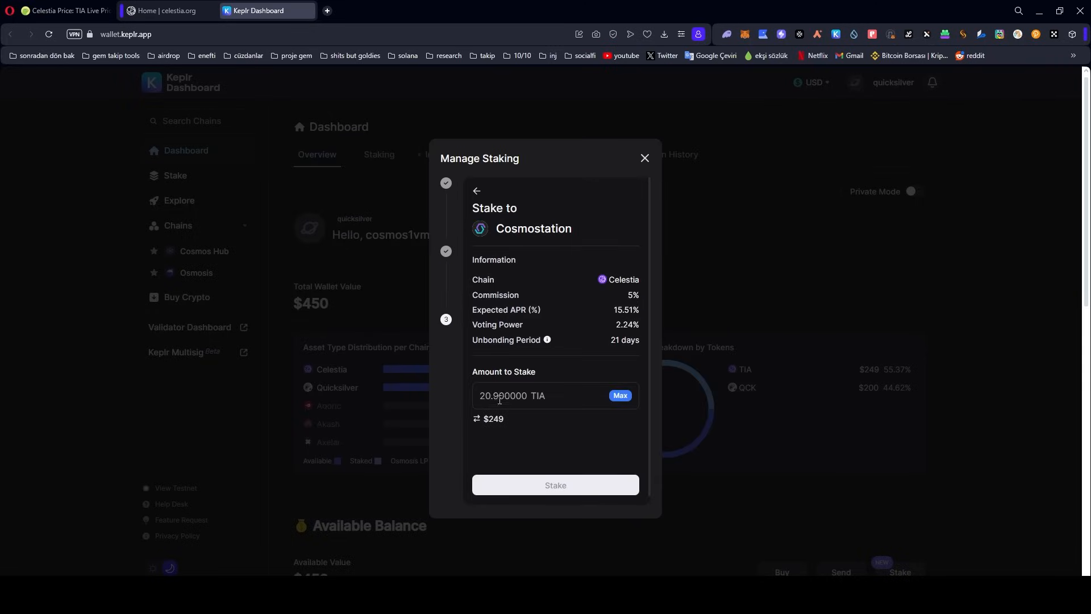
type("20.1")
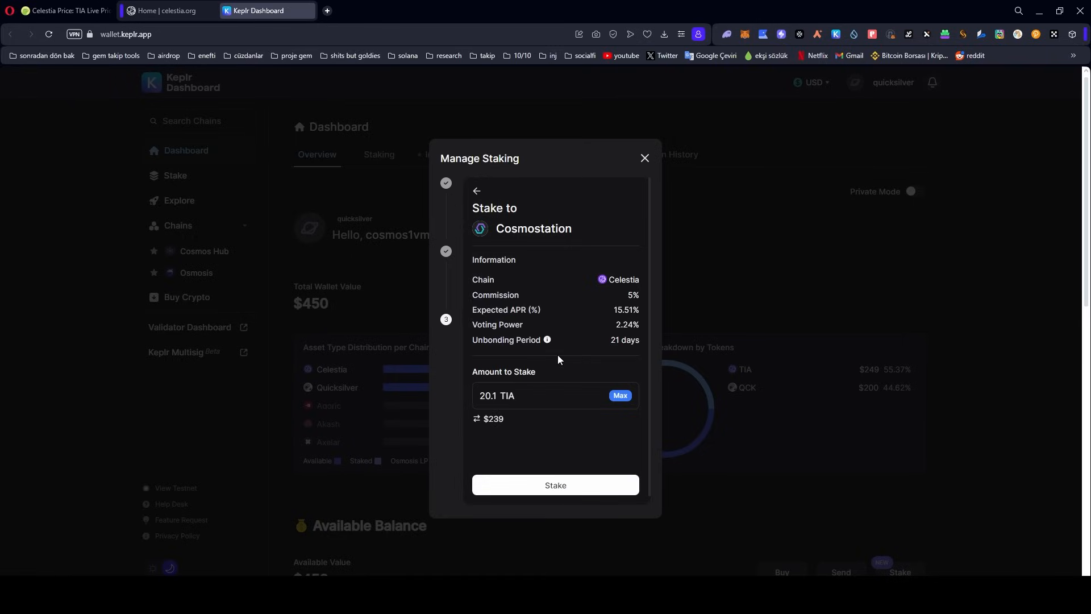
key("BackSpace")
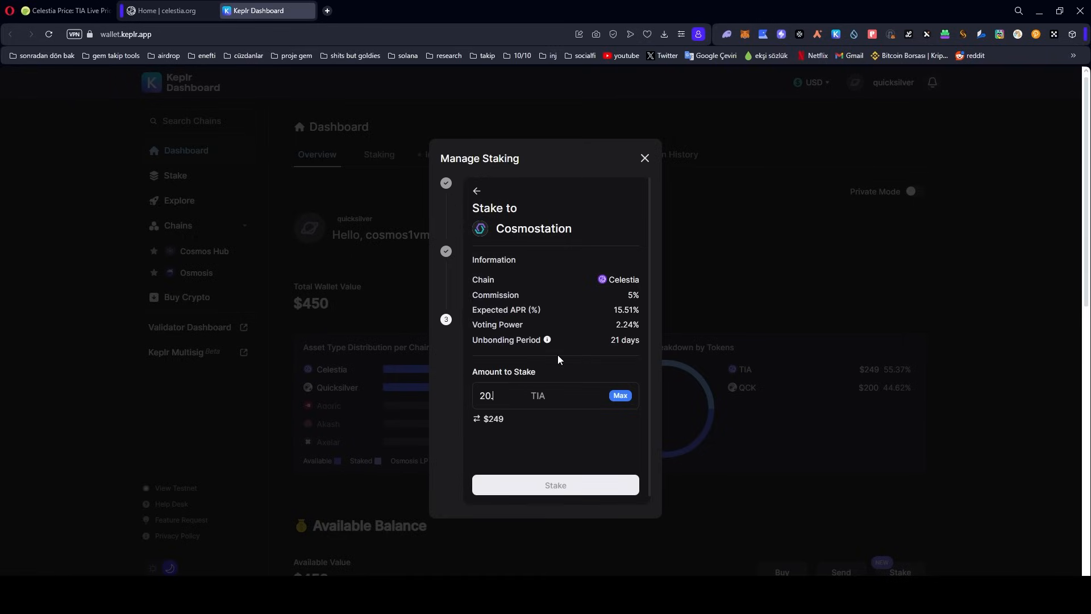
type("2")
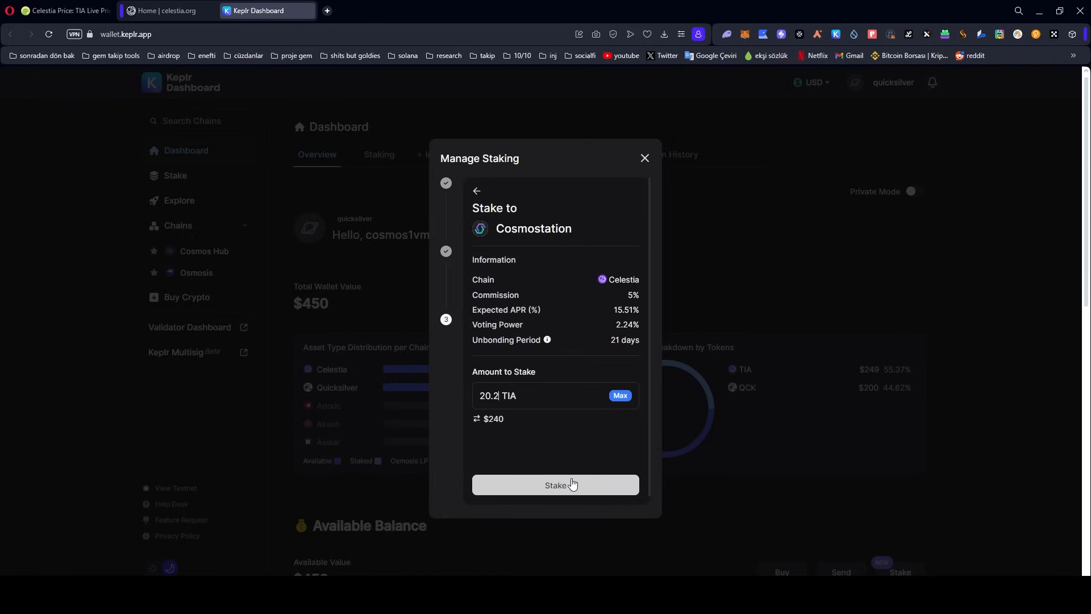
left_click(569, 493)
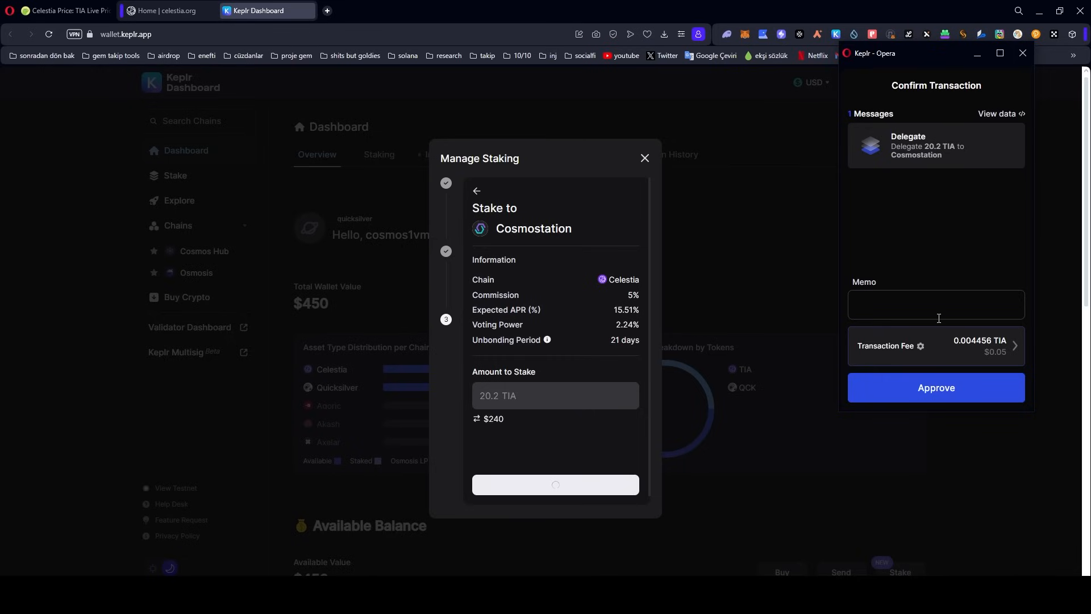
left_click(964, 392)
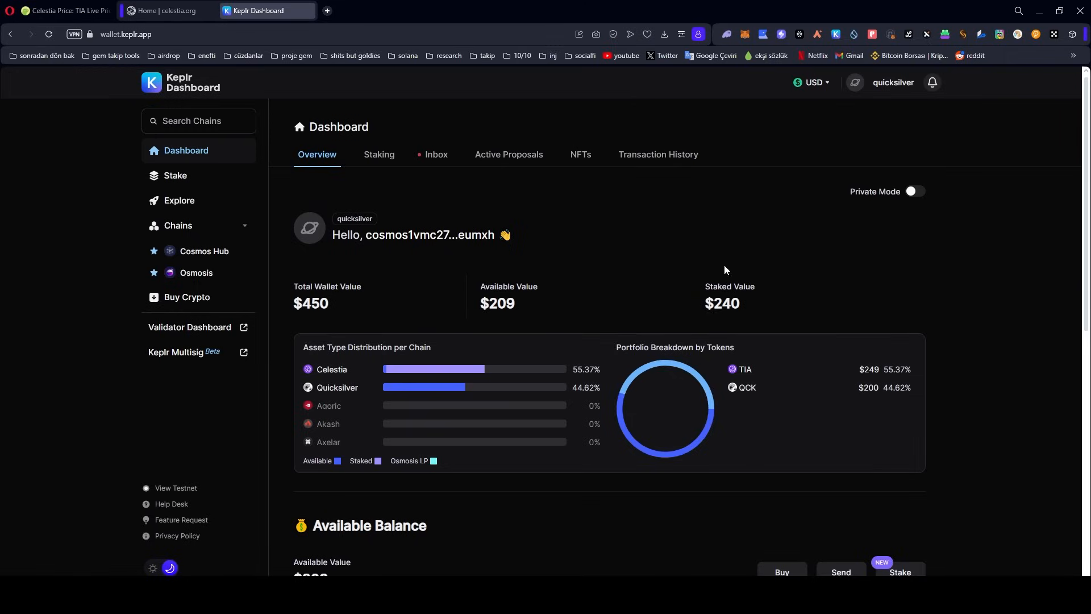
Review the Celestia staking position and the Cosmostation delegation's details with its unstake and redelegate options, then close the details
left_click(379, 155)
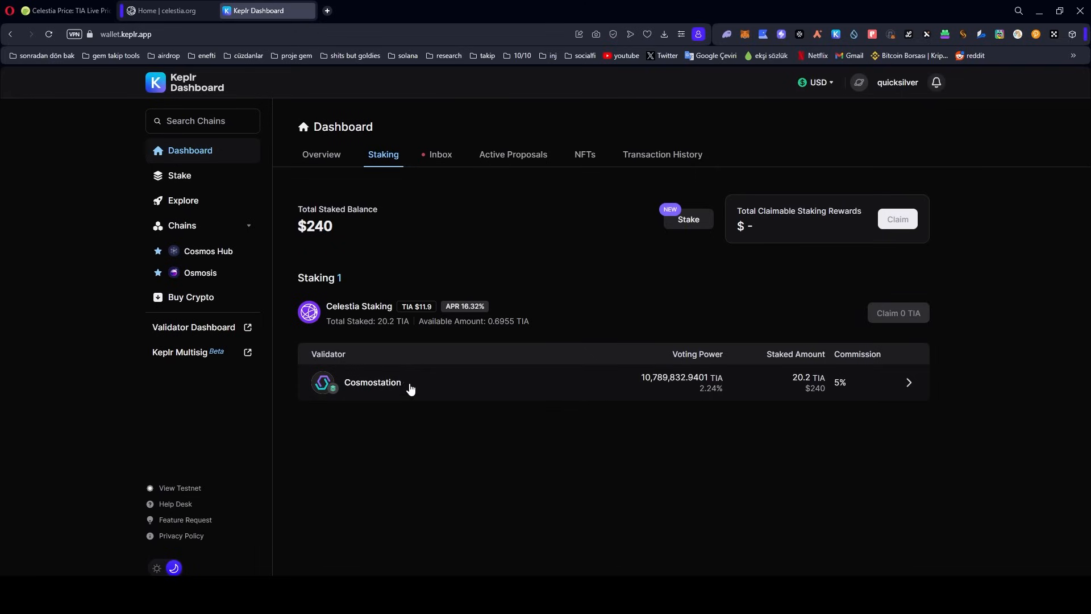
left_click(910, 390)
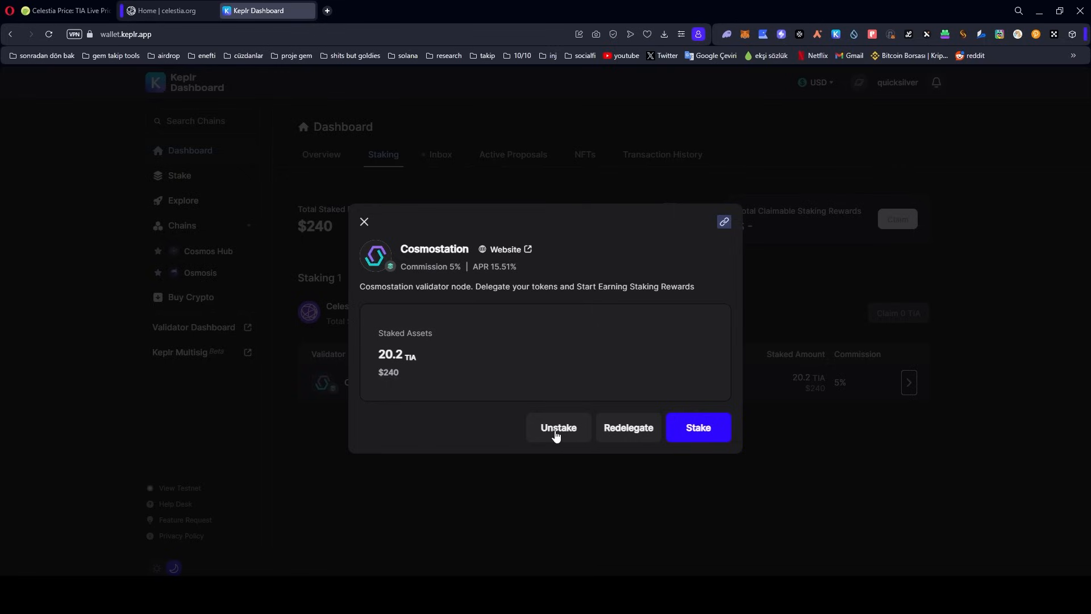
left_click(999, 280)
Switch to the celestia.org site and open its ecosystem page from the Explore Celestia section
left_click(168, 12)
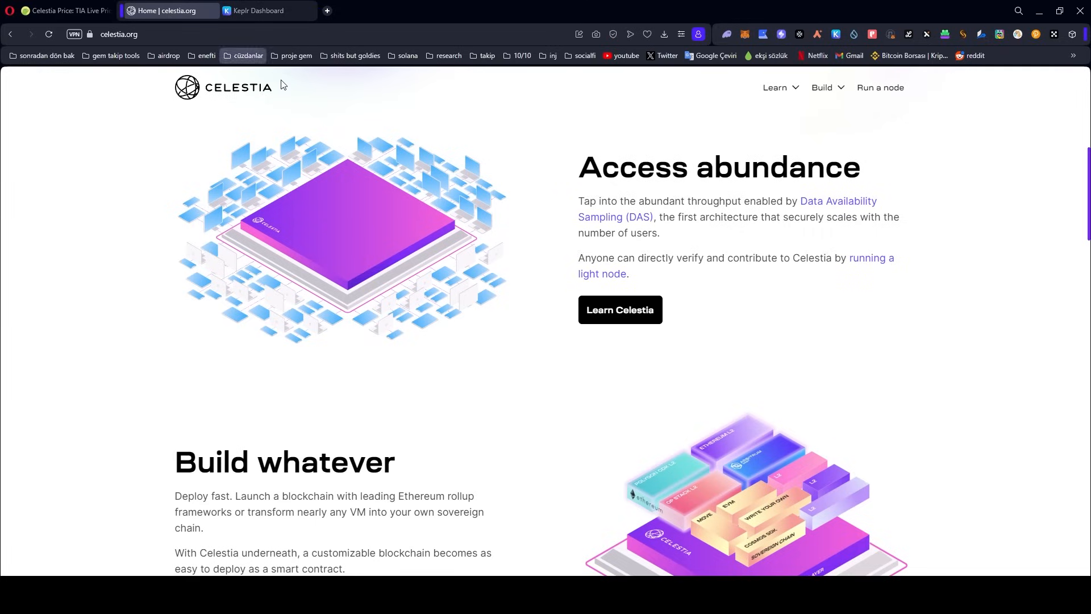
scroll(551, 281, "down", 5)
scroll(523, 270, "up", 4)
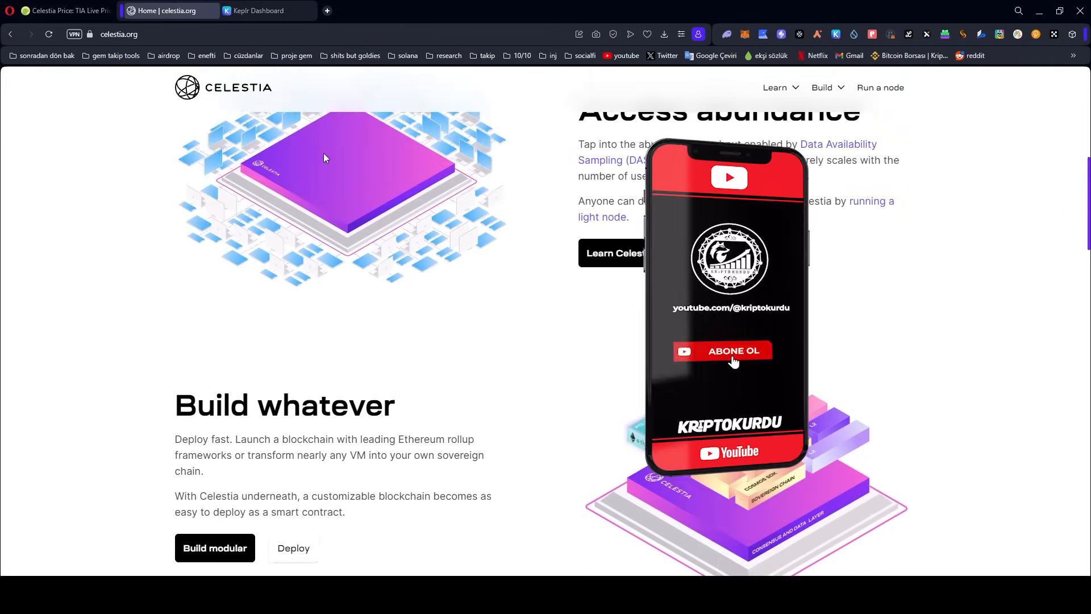
scroll(446, 238, "down", 8)
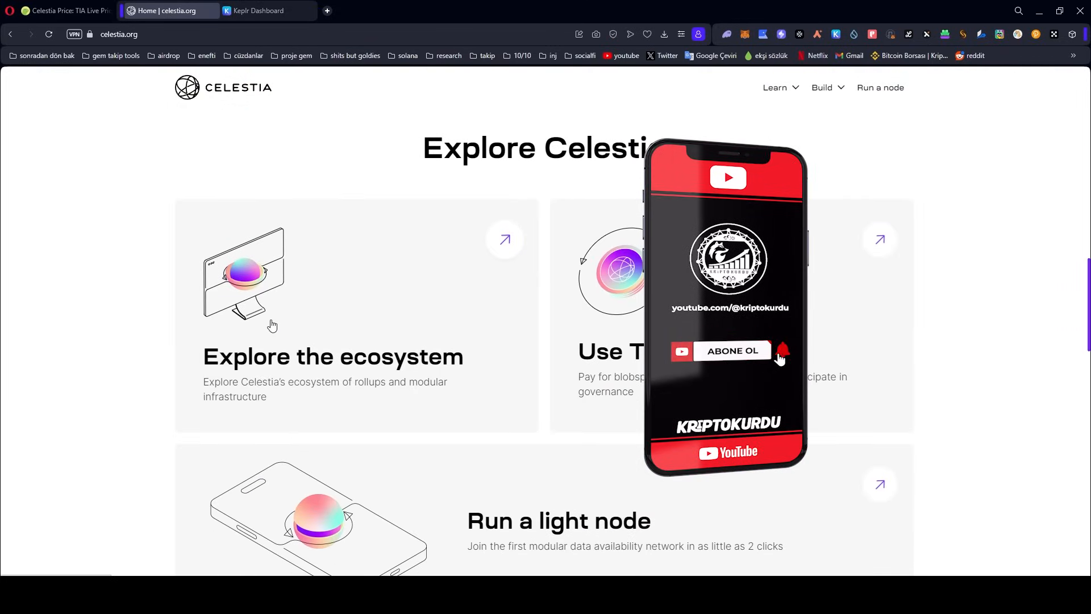
left_click(294, 359)
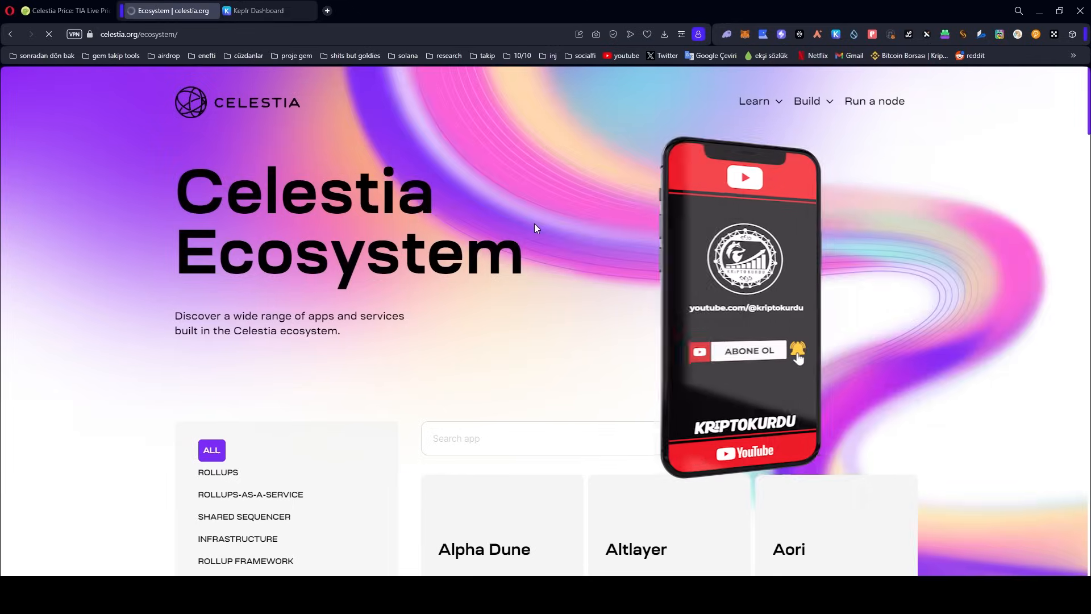
Look through the full list of apps and services in the Celestia ecosystem, from Alpha Dune to Rollkit
scroll(564, 198, "down", 5)
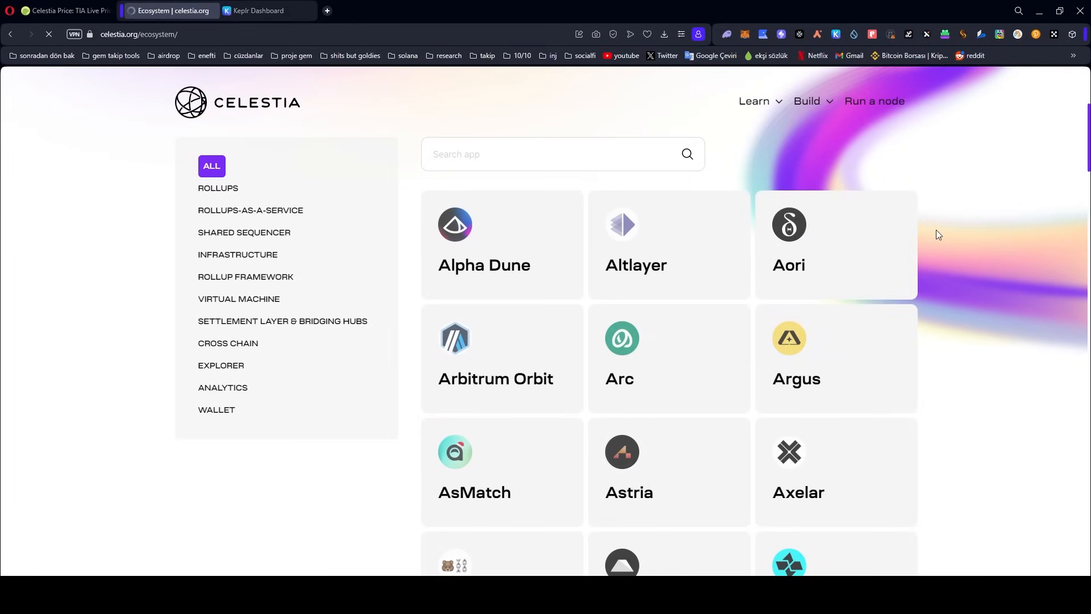
scroll(963, 236, "down", 1)
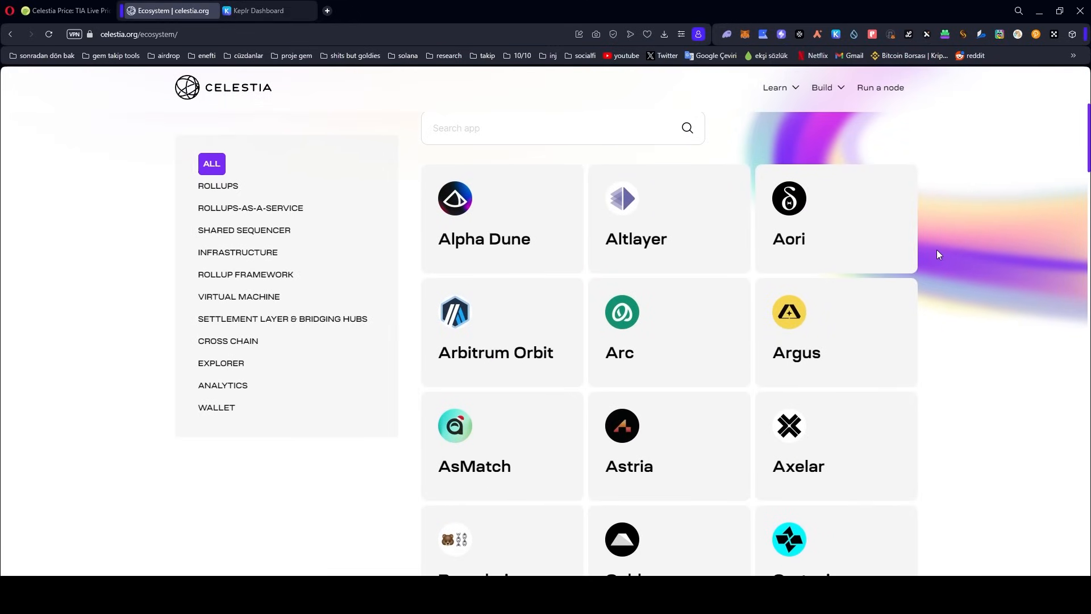
scroll(966, 250, "down", 1)
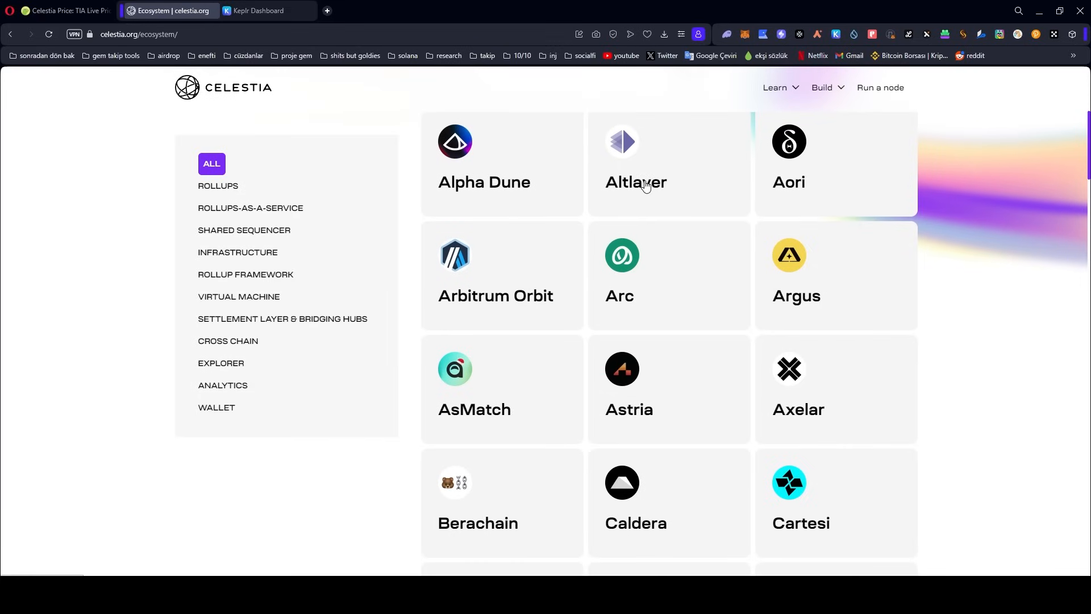
scroll(611, 215, "down", 3)
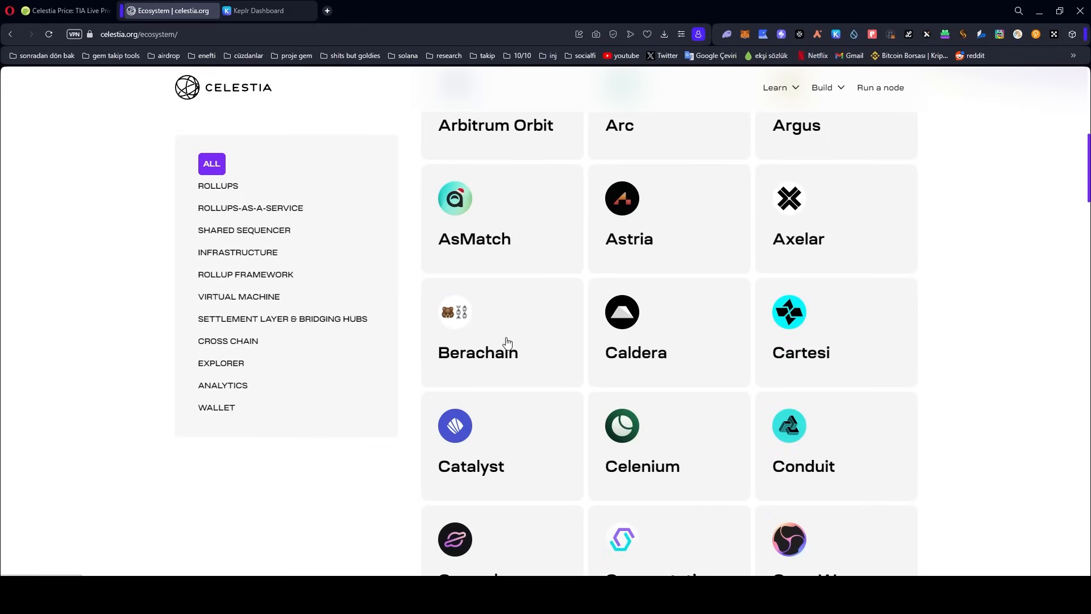
scroll(626, 243, "down", 5)
scroll(680, 317, "down", 3)
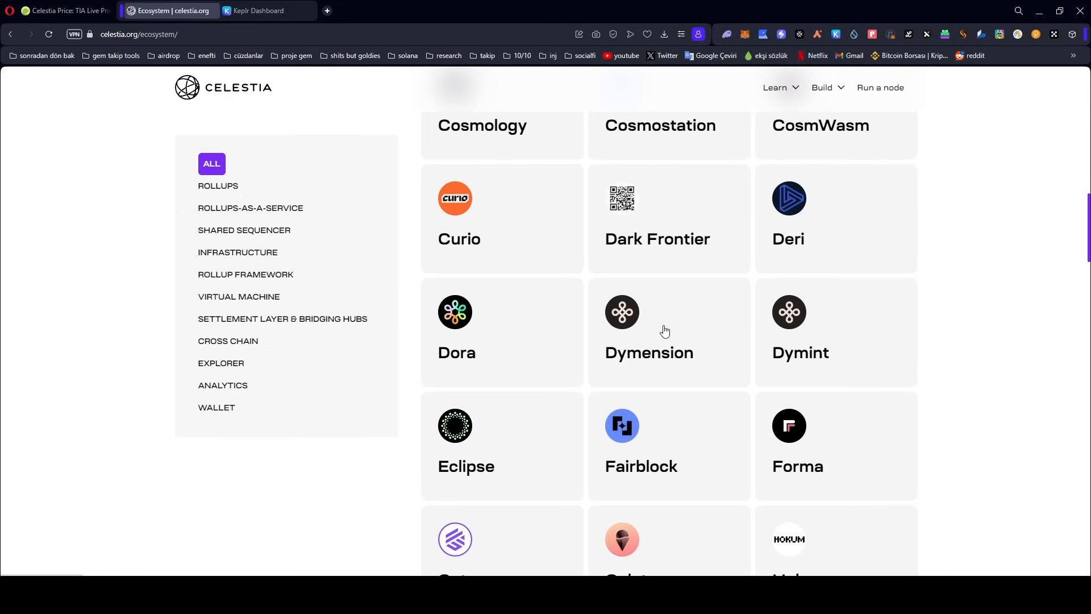
scroll(775, 392, "down", 1)
scroll(774, 392, "down", 2)
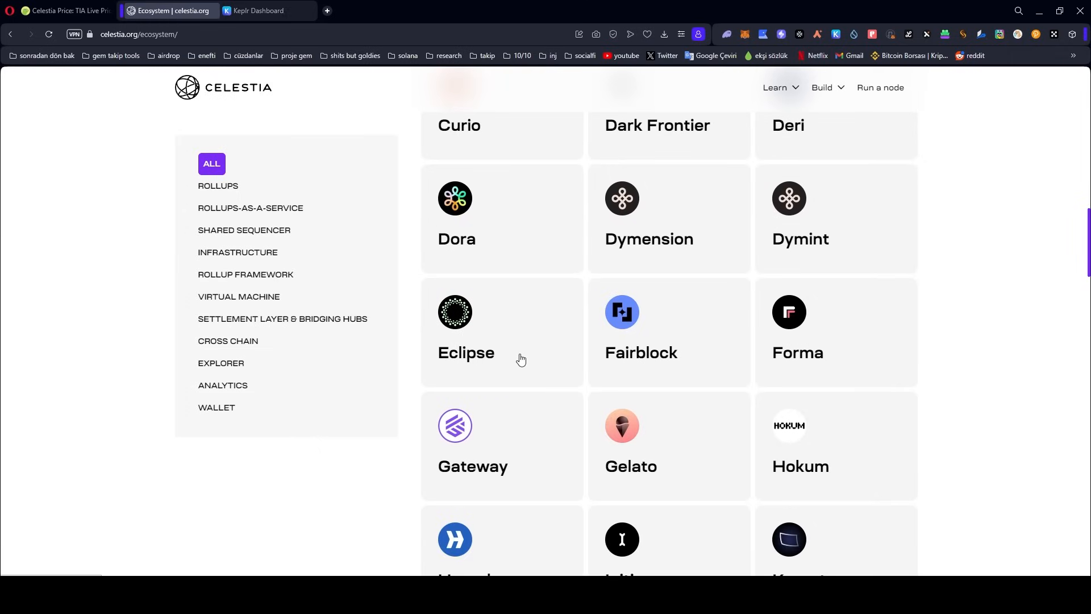
scroll(494, 390, "up", 1)
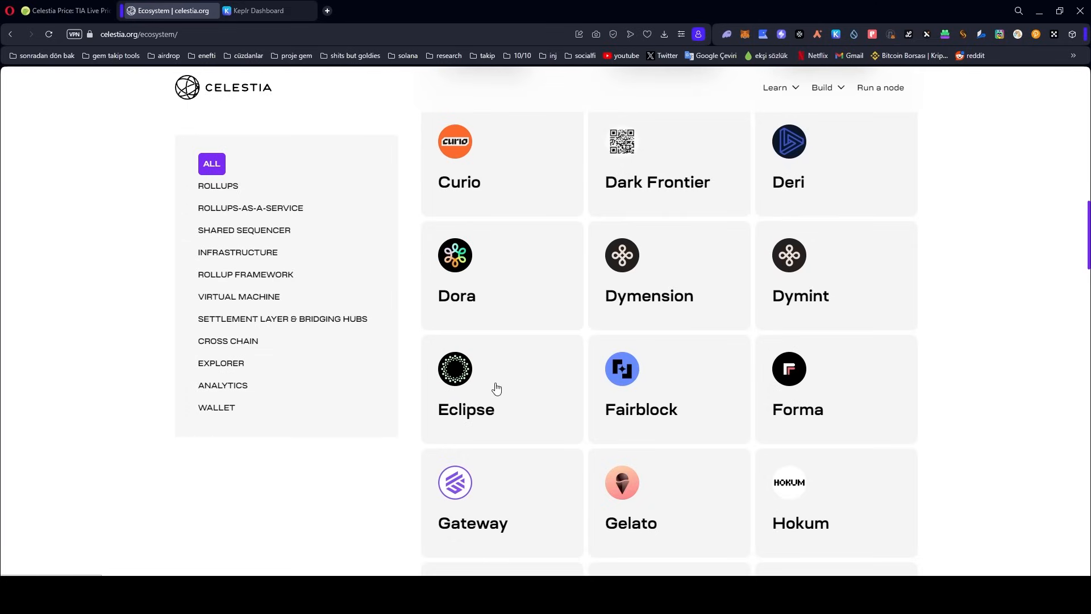
scroll(543, 402, "down", 5)
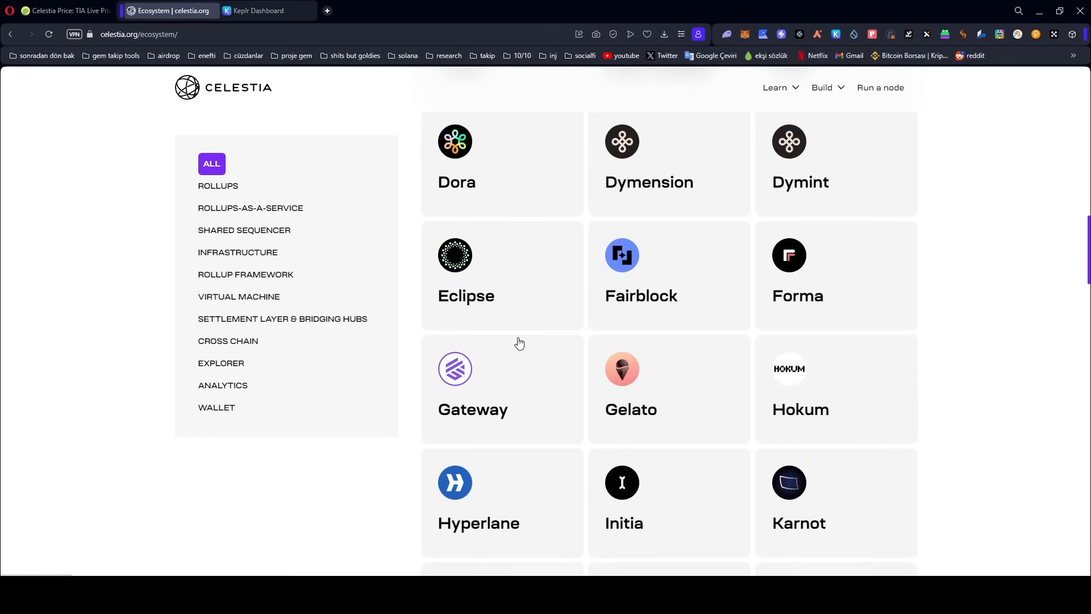
scroll(870, 325, "down", 3)
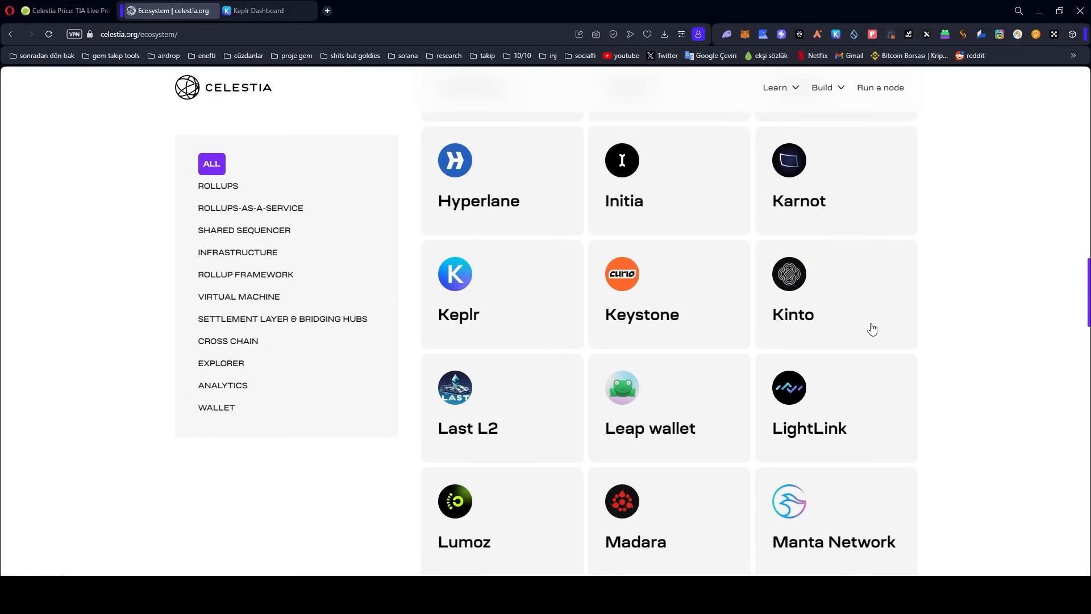
scroll(860, 318, "down", 4)
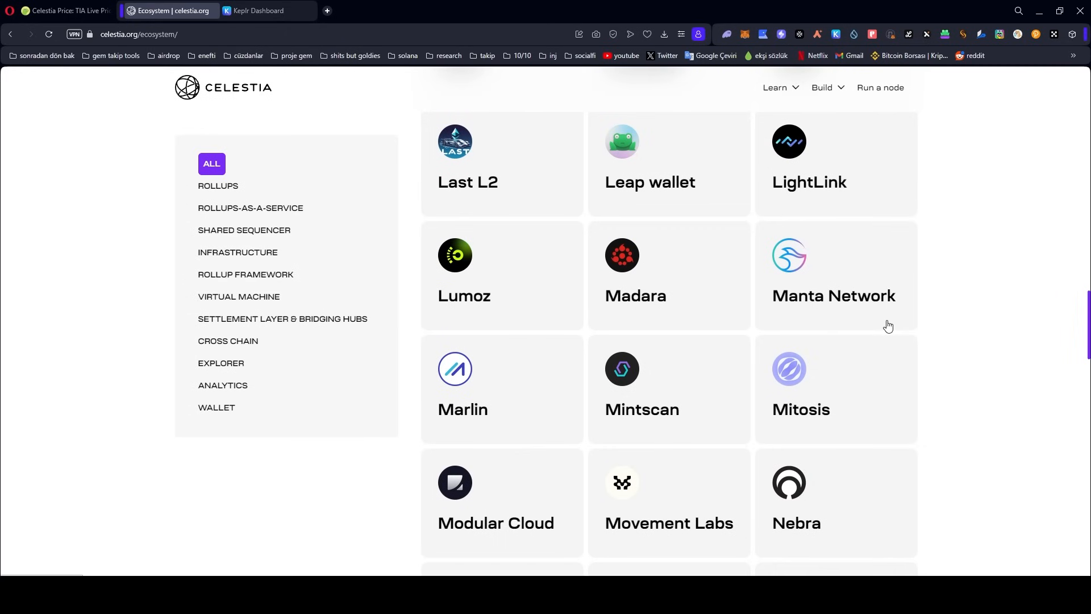
scroll(895, 329, "down", 4)
scroll(685, 388, "down", 6)
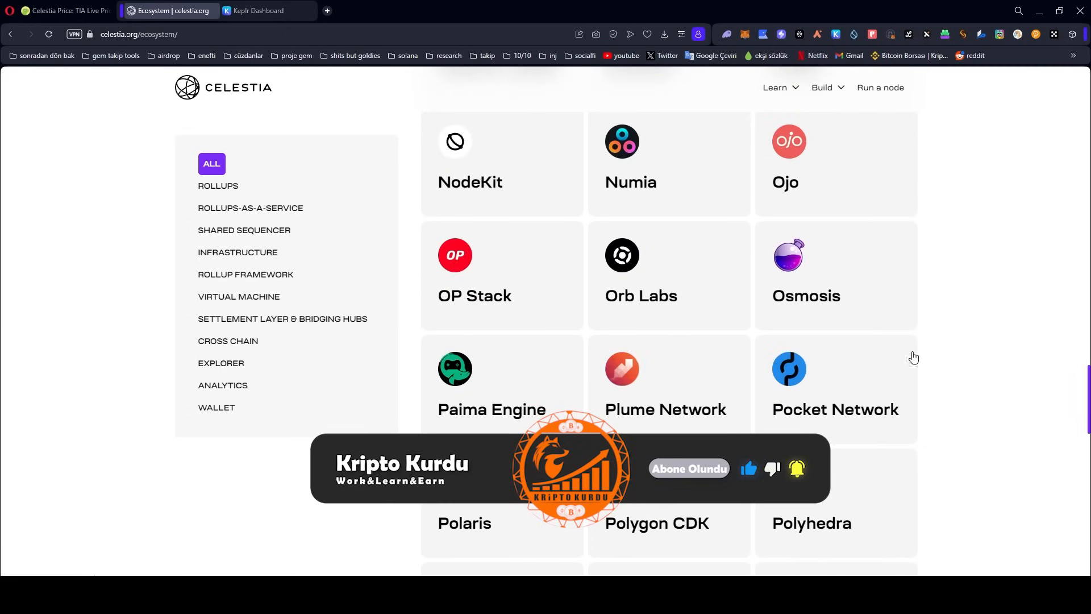
scroll(914, 358, "down", 1)
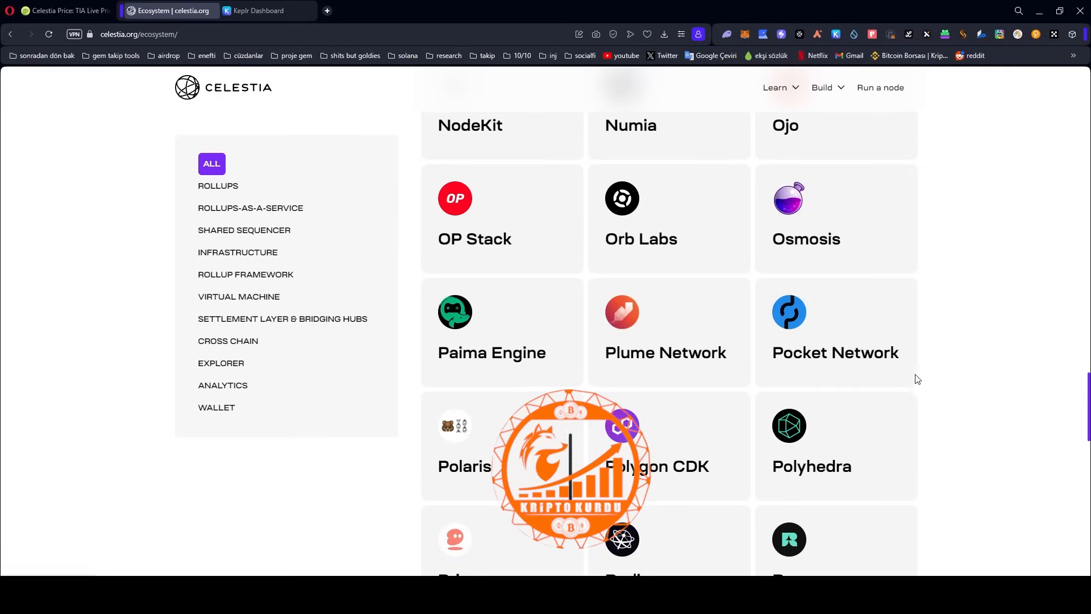
scroll(972, 460, "down", 3)
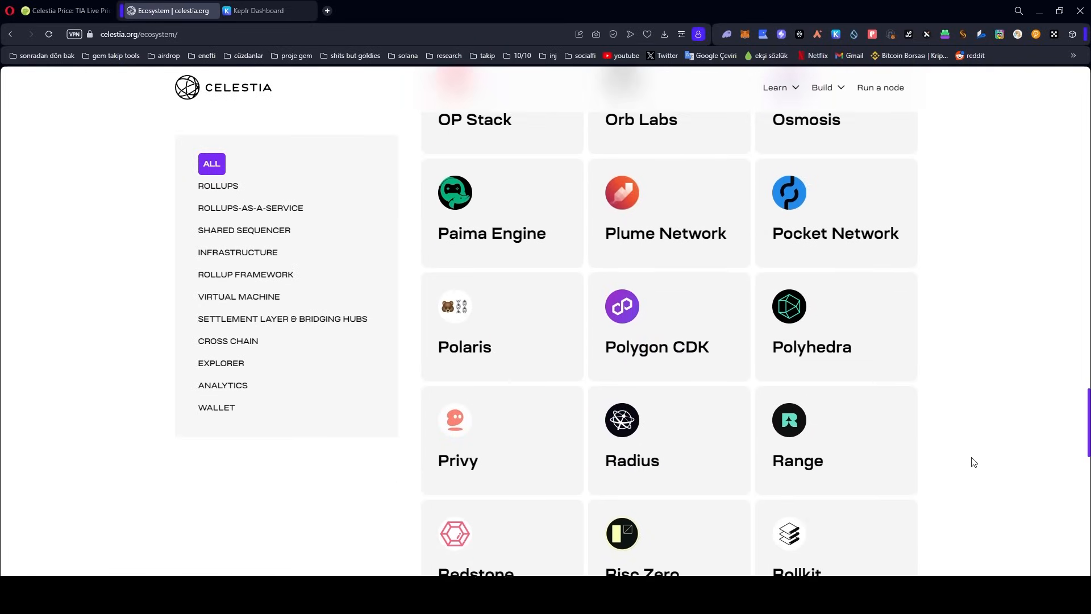